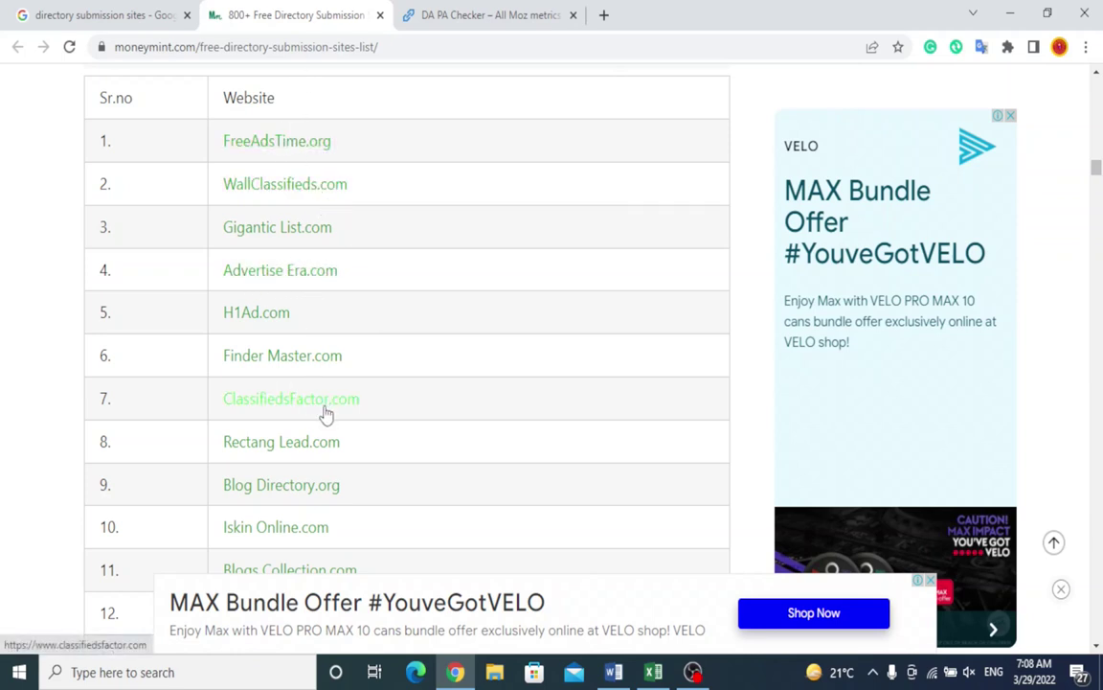
Step: Open the Blog Directory.org entry from the moneymint list in a new tab
right_click(277, 491)
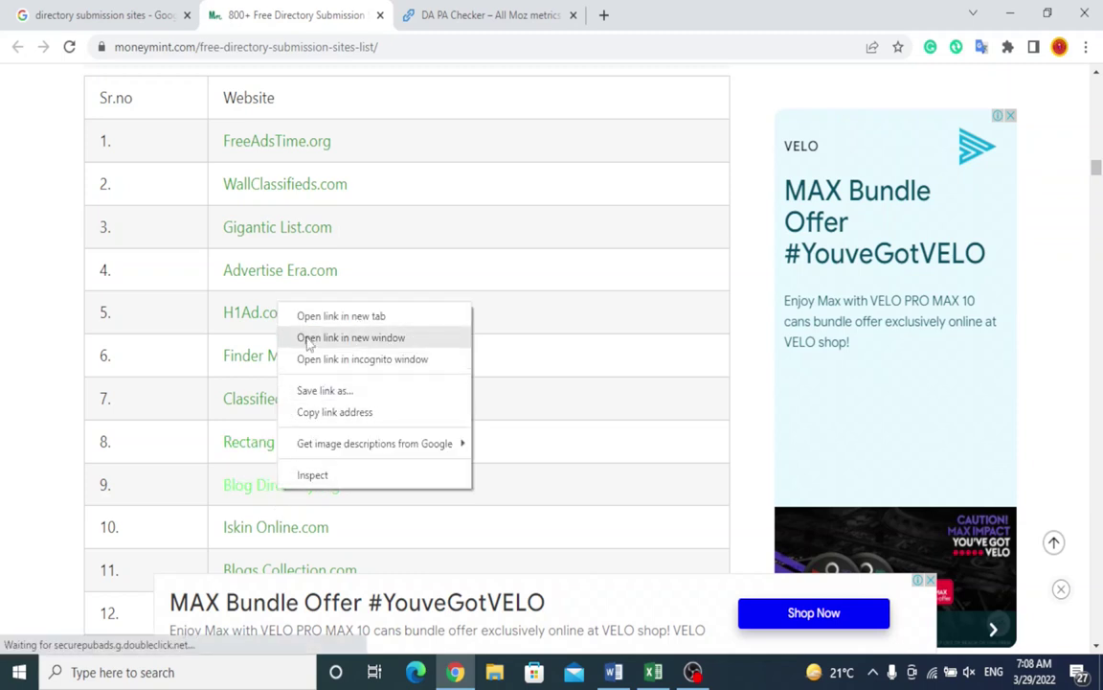
click(341, 316)
click(529, 12)
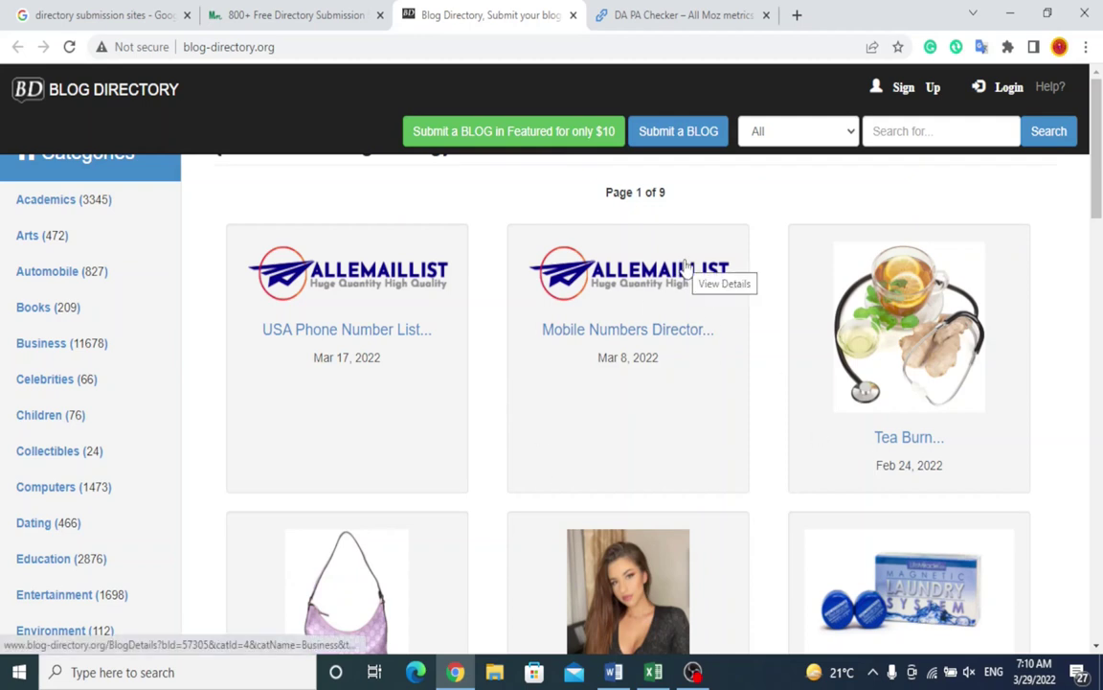
Step: Open the Blog-Directory.org sign-up form and enter a user name, email address and password
click(673, 143)
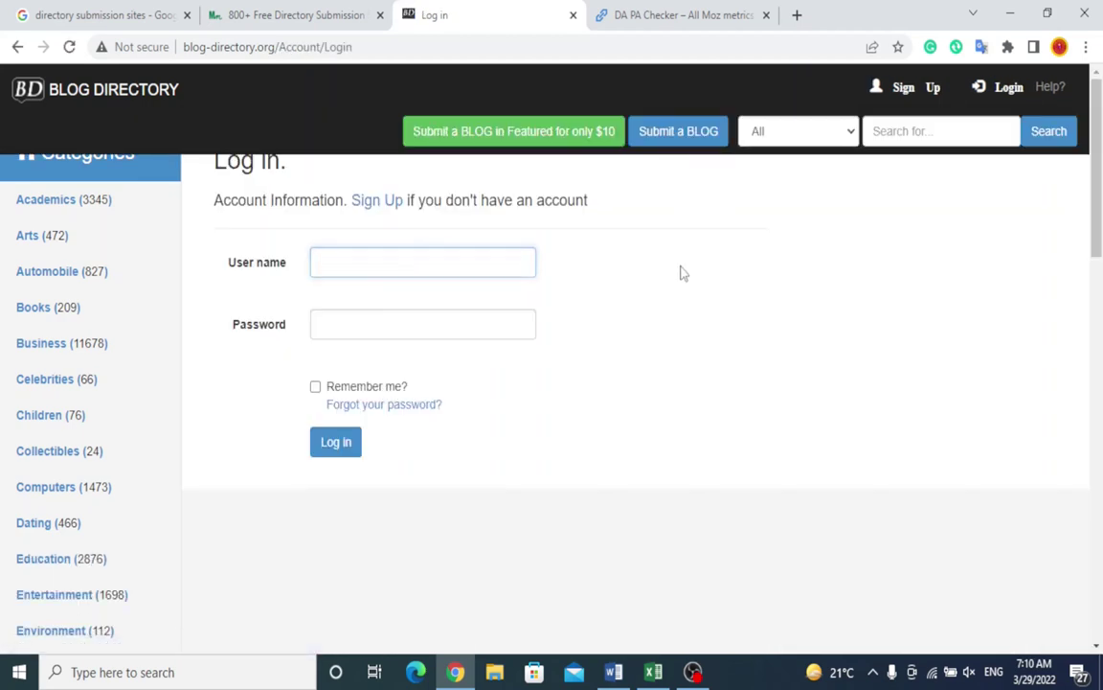
click(362, 202)
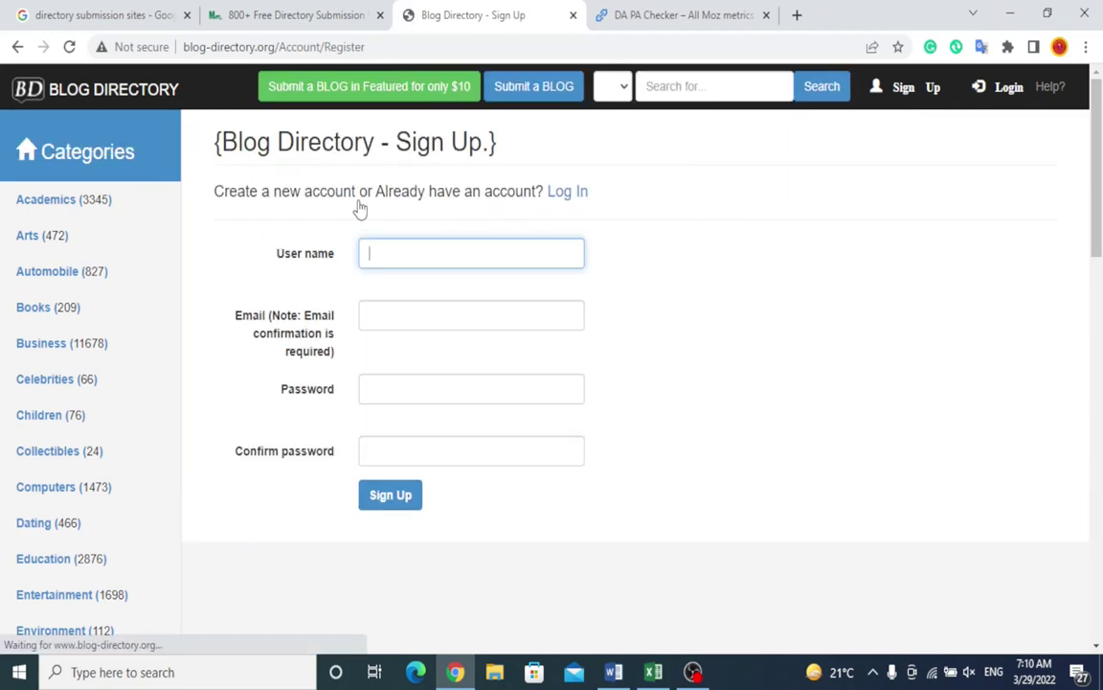
text(KHRservices)
key(Tab)
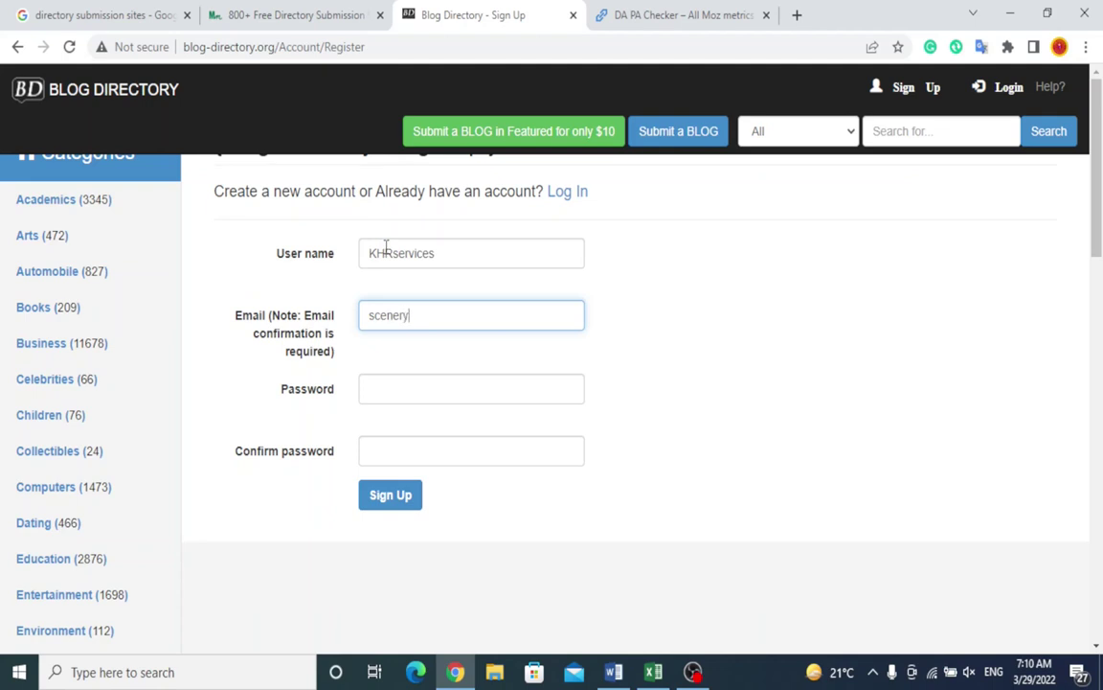
key(Tab)
text(************)
key(Tab)
text(************)
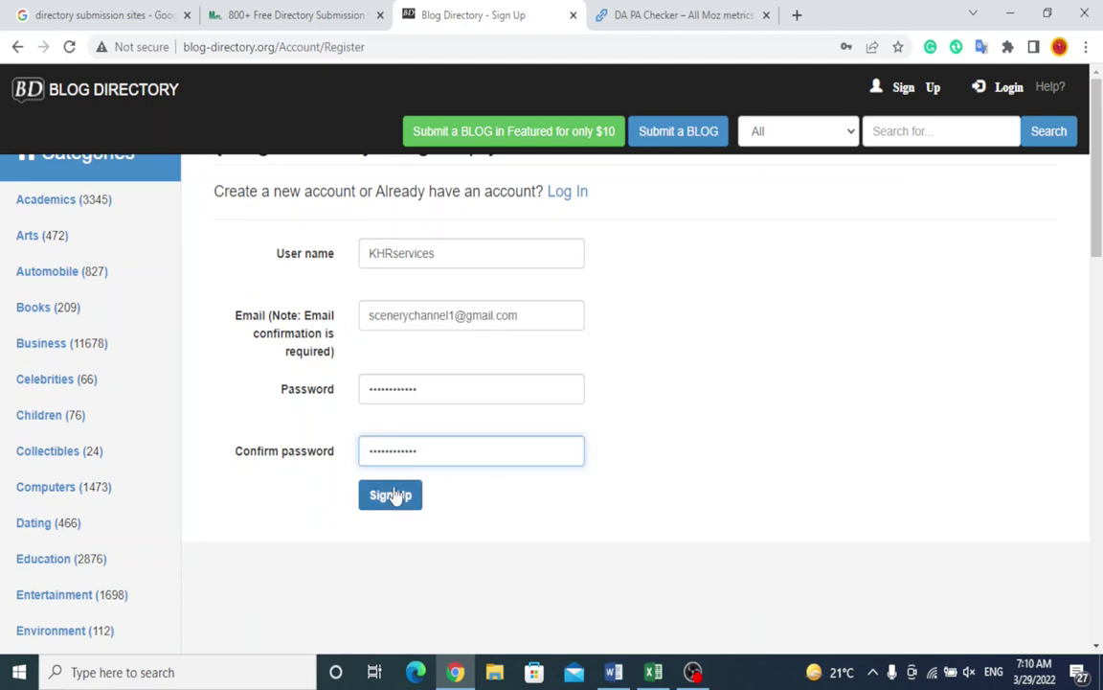
Step: Submit the registration, decline saving the password in Chrome, and open a blank tab
click(392, 495)
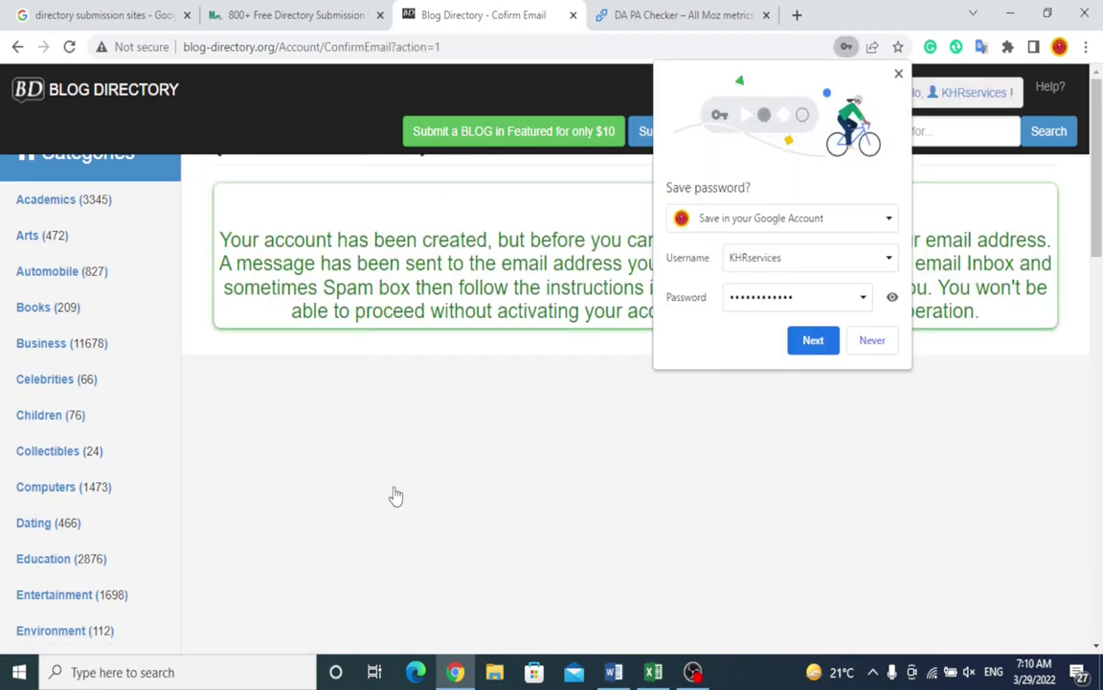
click(877, 342)
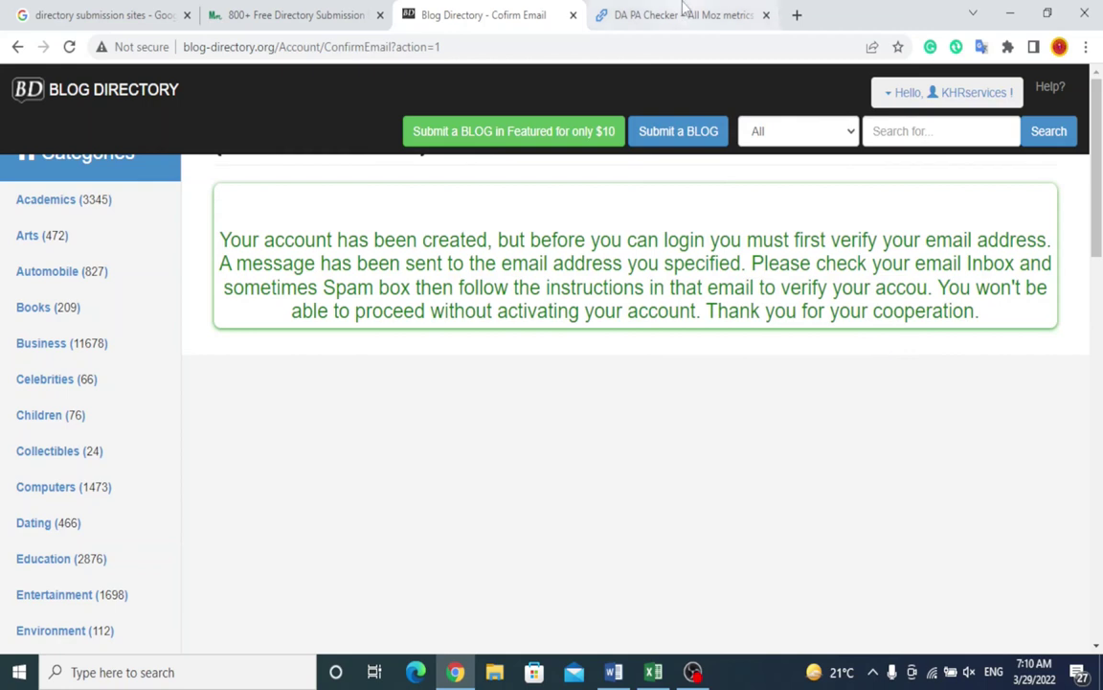
click(796, 16)
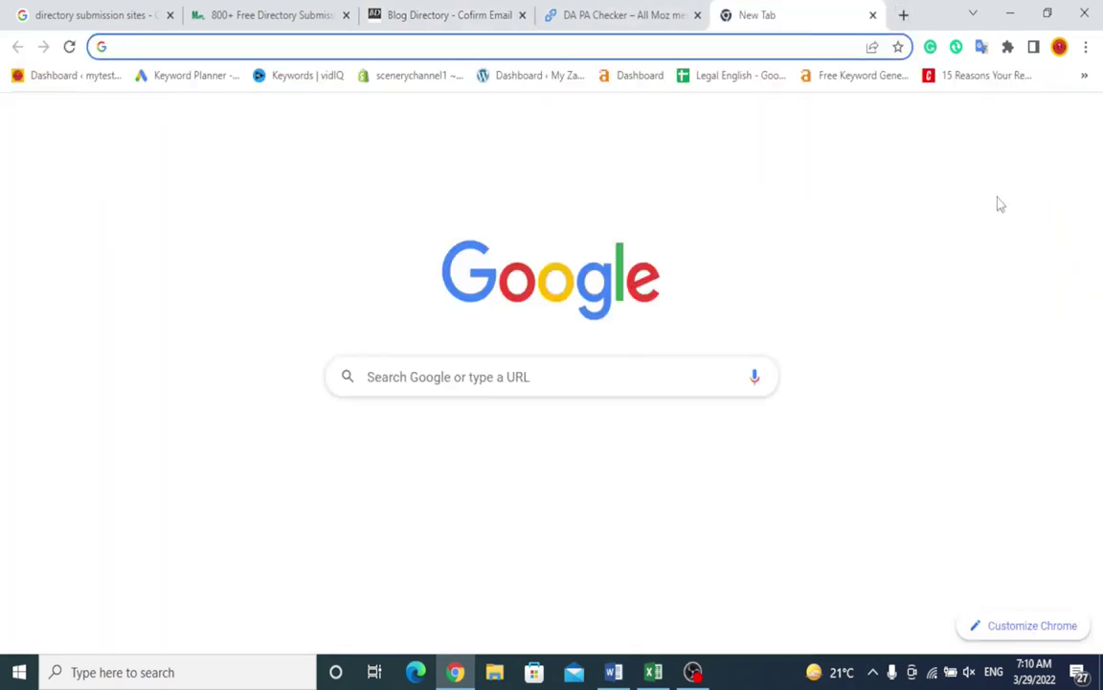
Step: Switch to the receiving Google account and follow the Blog-Directory.org activation email's verification link
click(1077, 125)
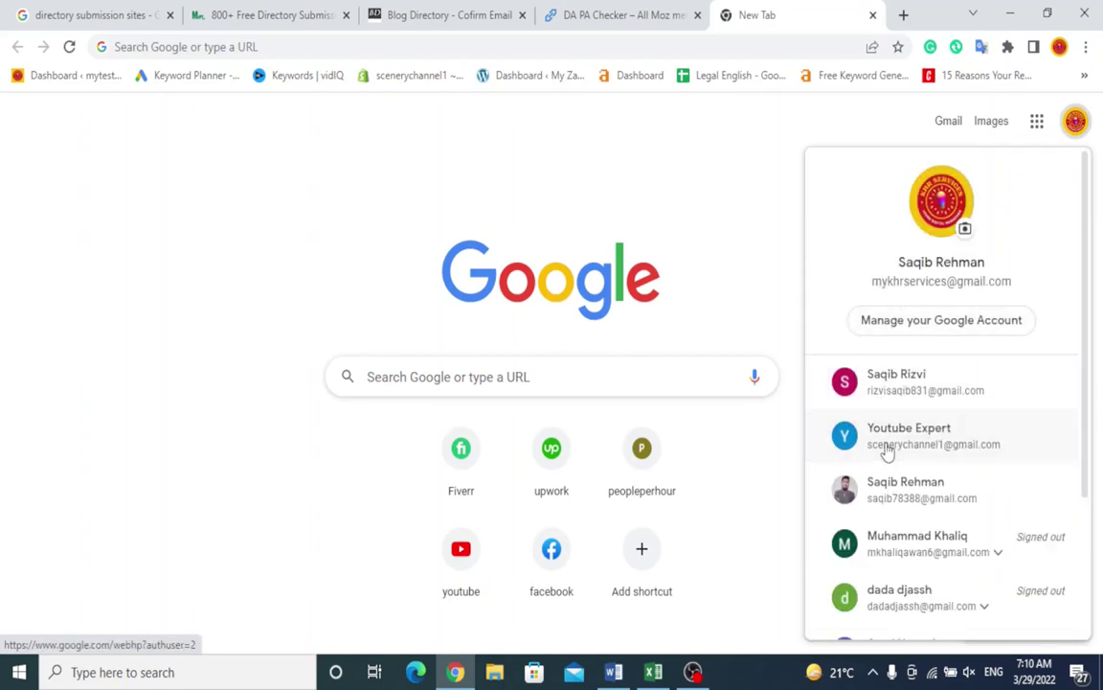
click(887, 446)
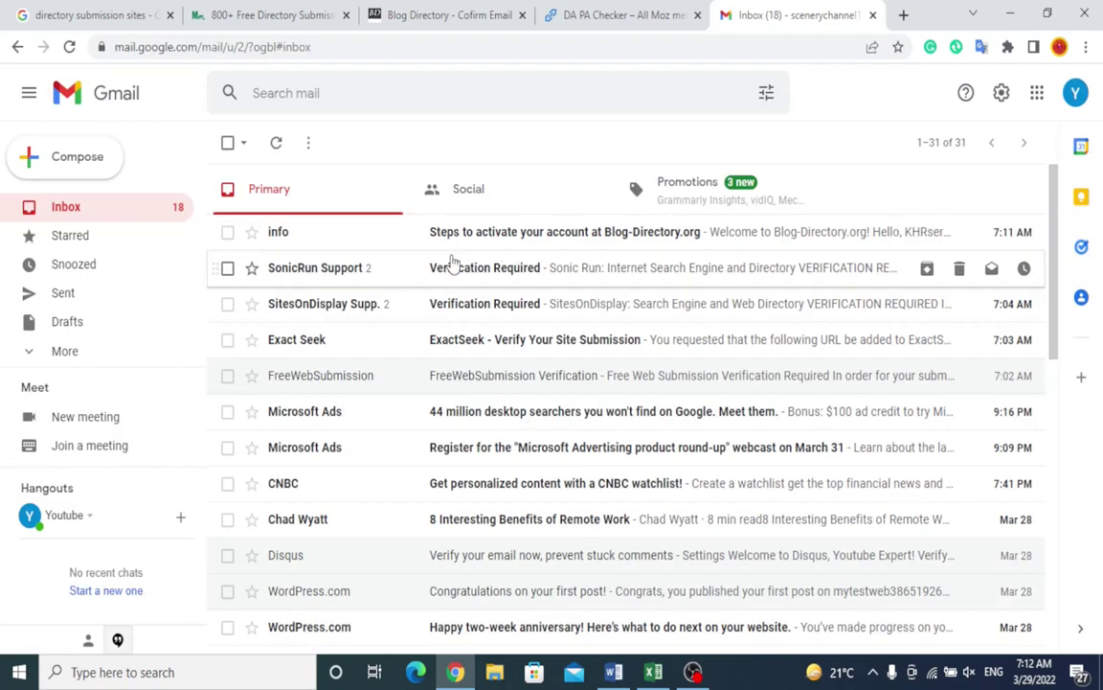
drag(512, 246, 516, 249)
click(514, 249)
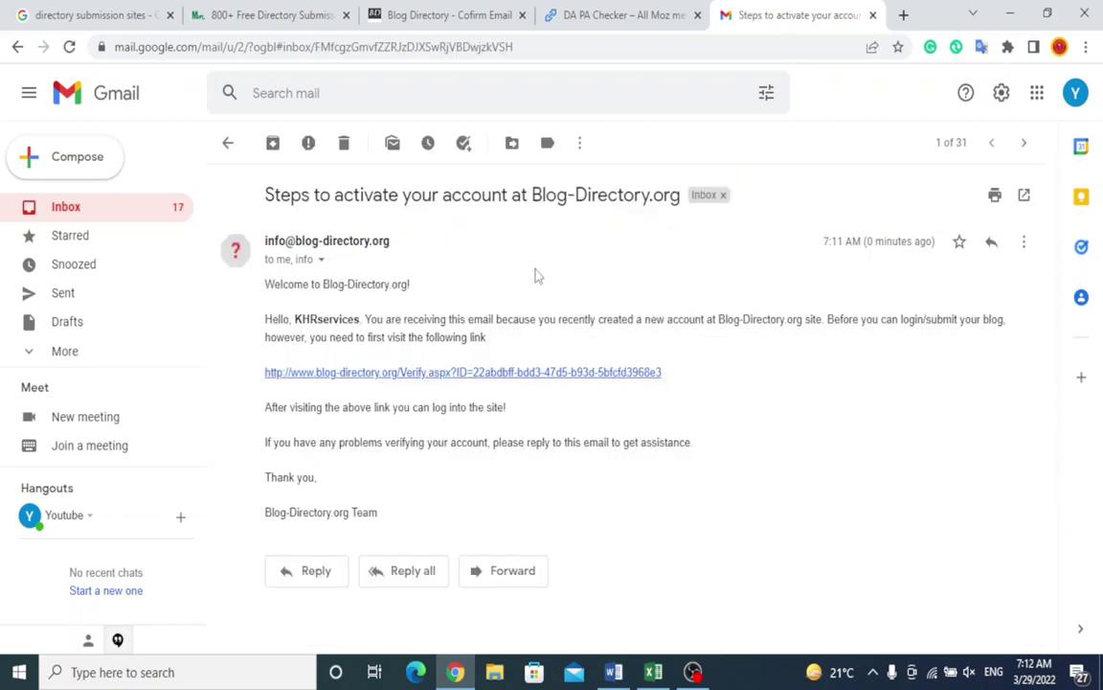
click(455, 372)
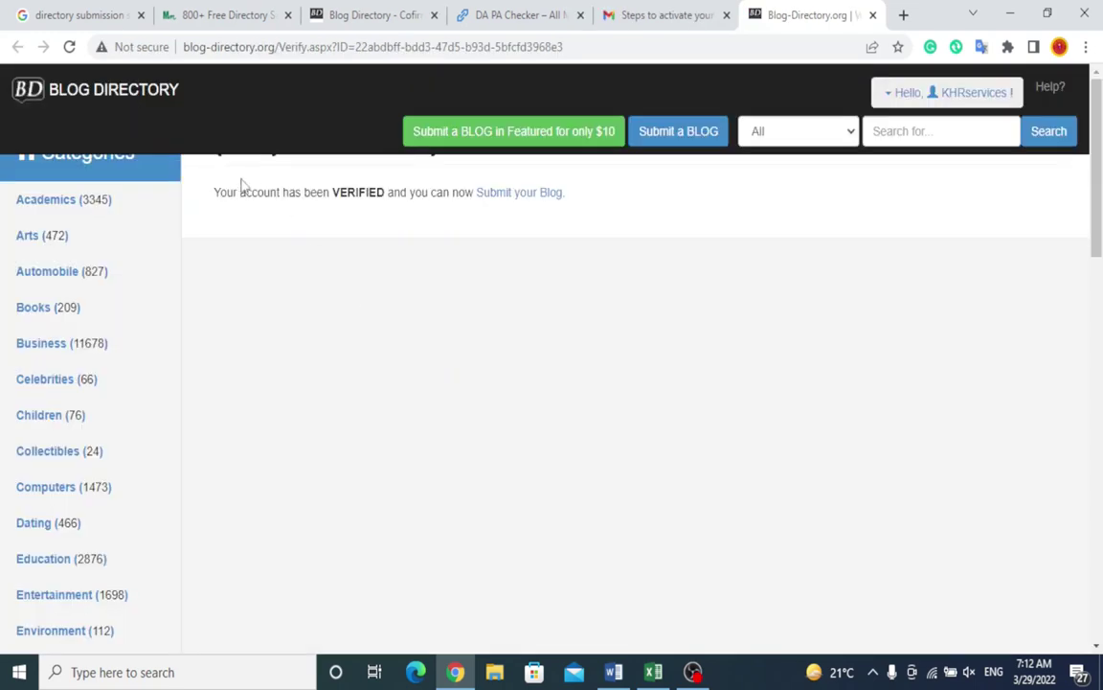
Step: Log in to Blog-Directory.org with the saved username and password, dismissing the save-password prompt
drag(219, 192, 438, 212)
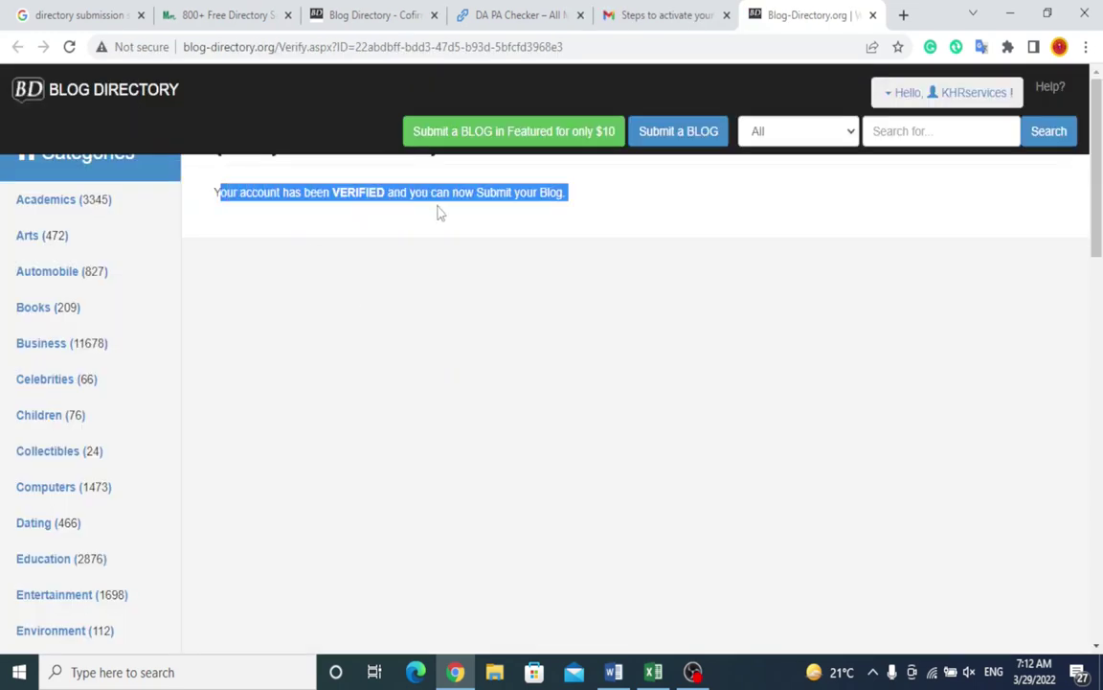
click(509, 199)
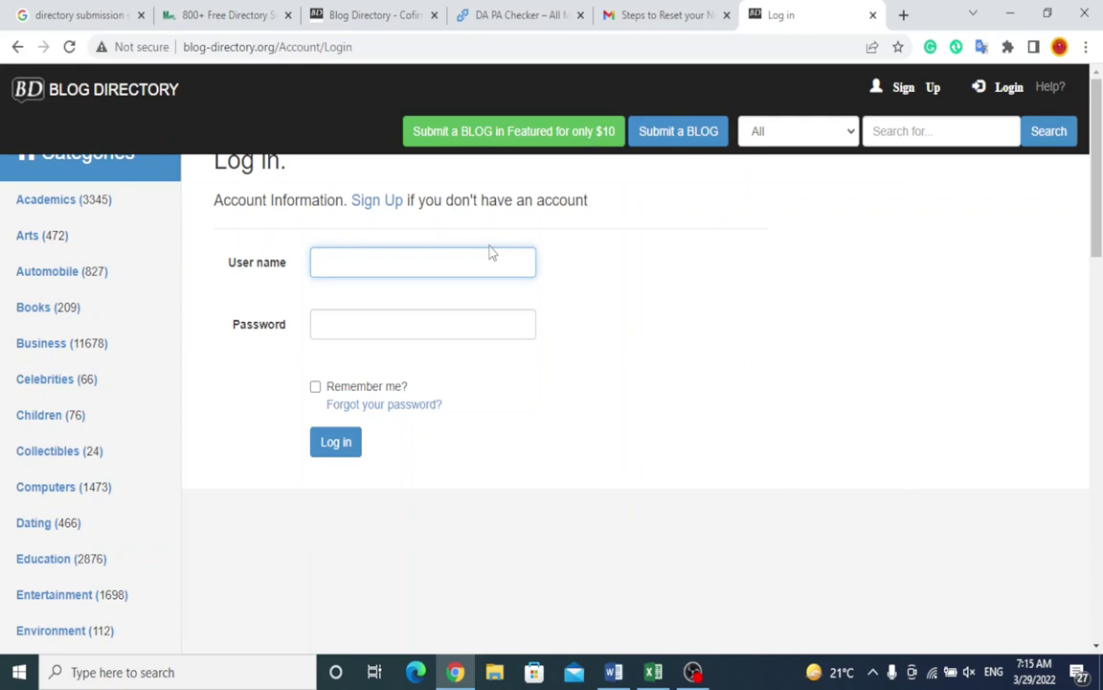
text(scen)
key(Down)
key(Return)
key(Return)
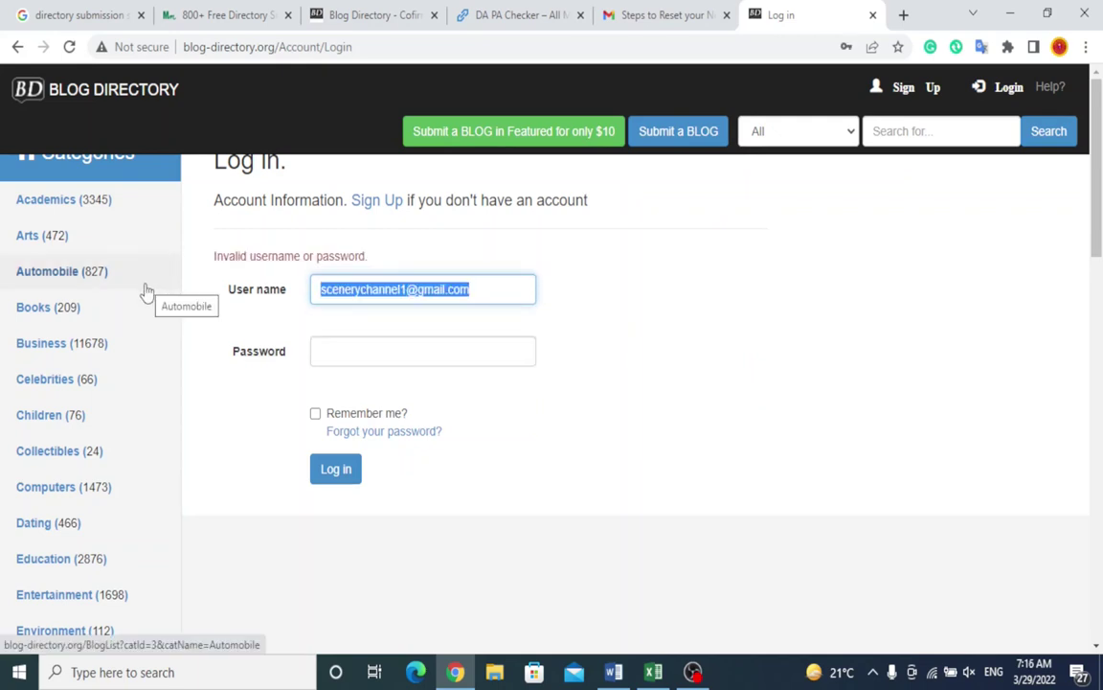
text(khrser)
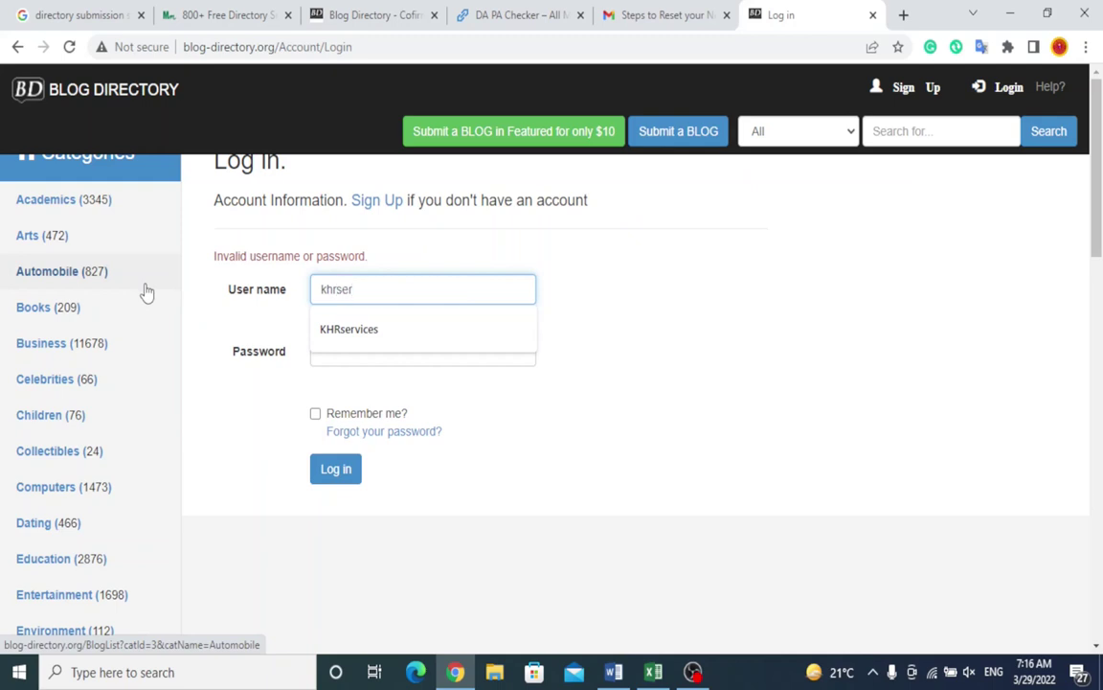
click(354, 327)
key(Return)
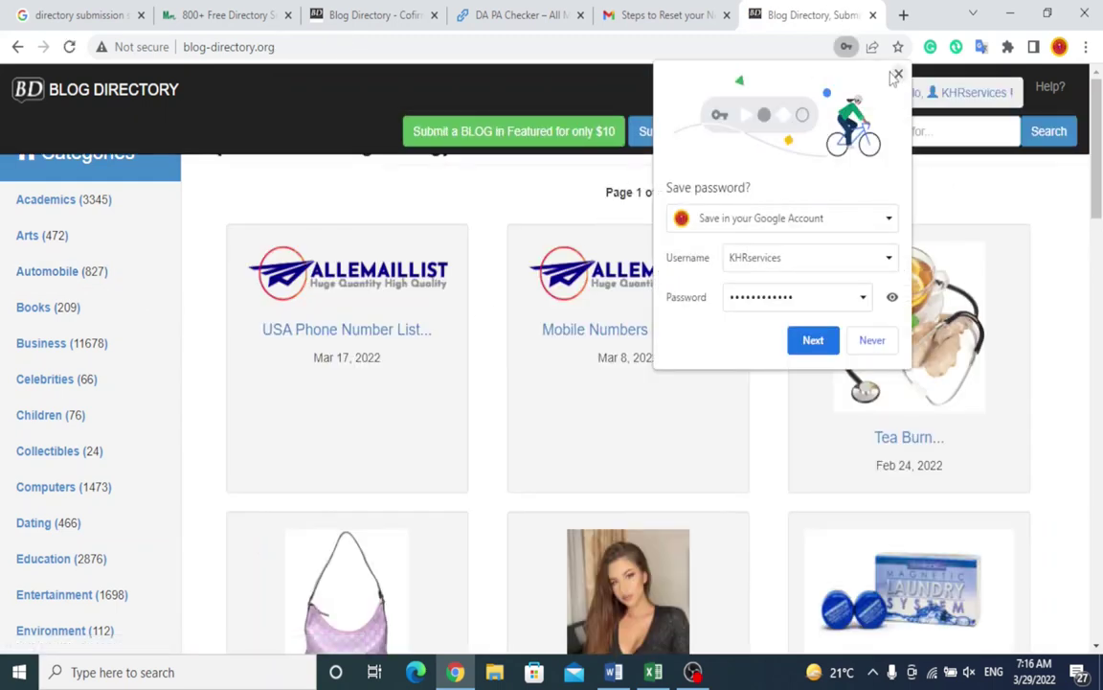
click(897, 74)
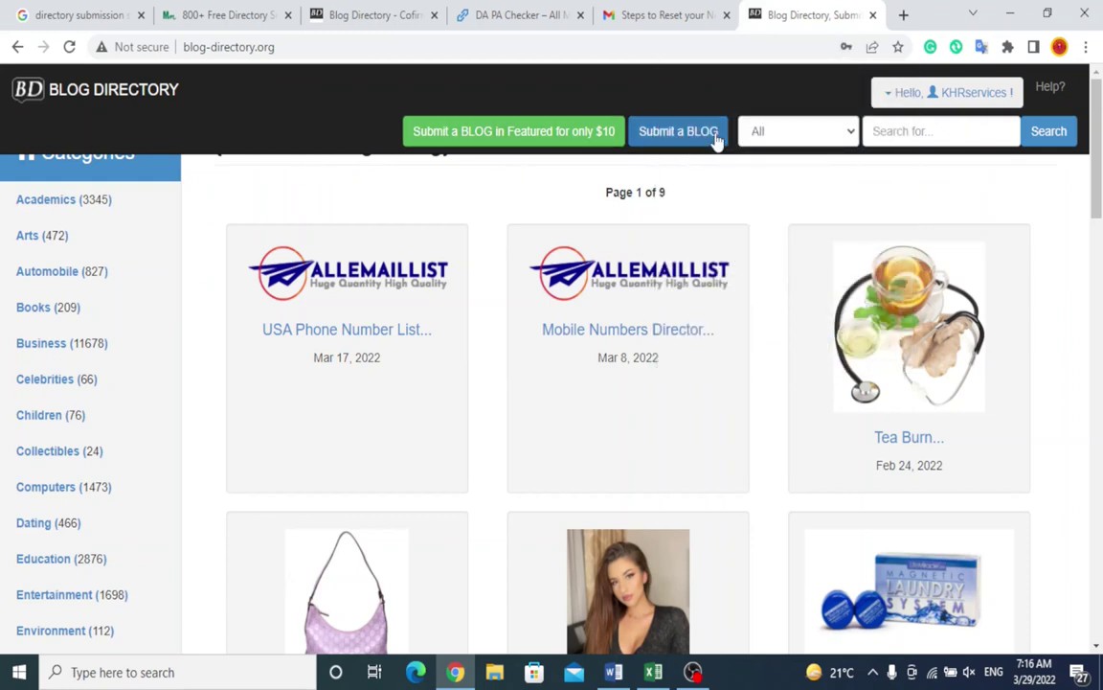
Step: Open the blog submission form and set its category to Education
click(667, 145)
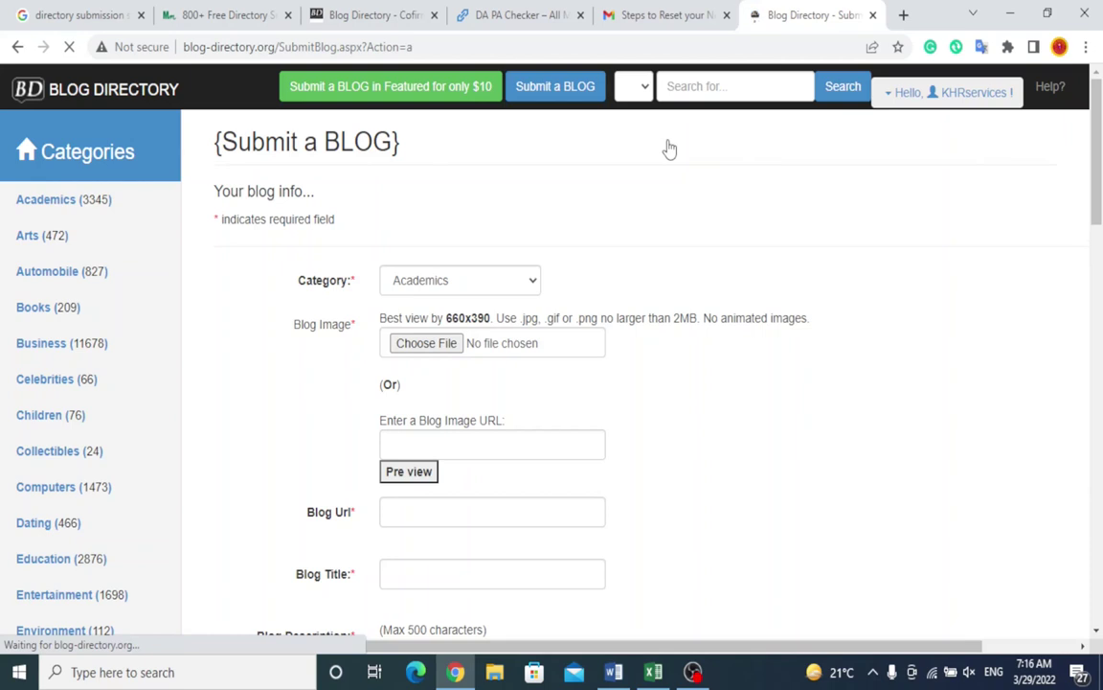
click(531, 283)
click(531, 283)
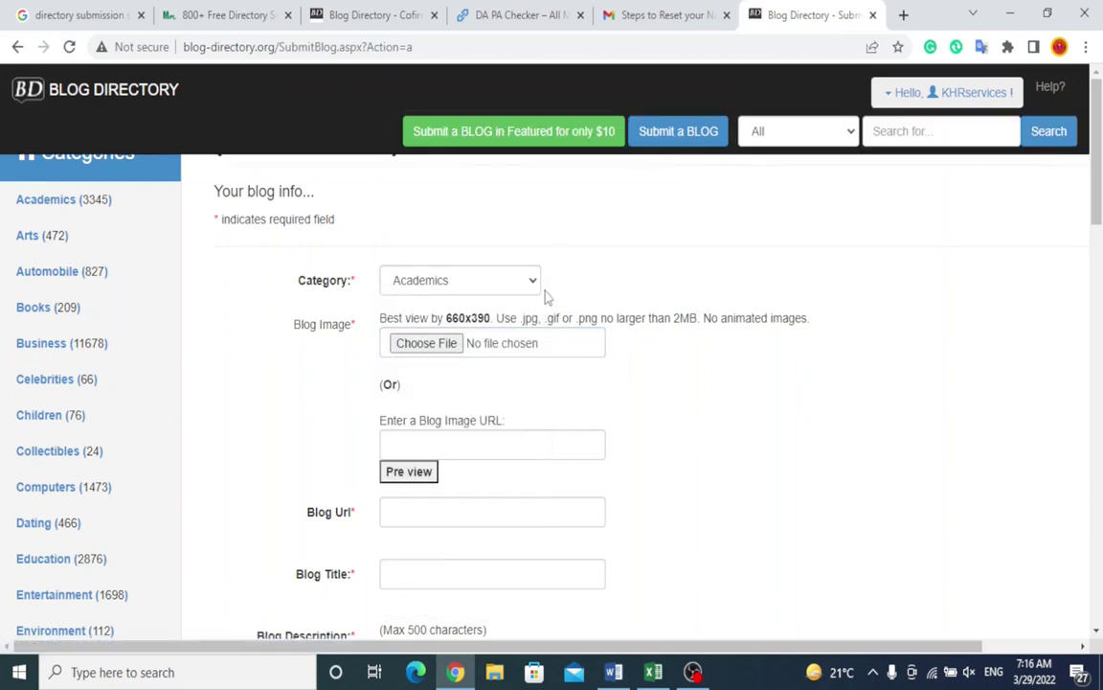
click(532, 282)
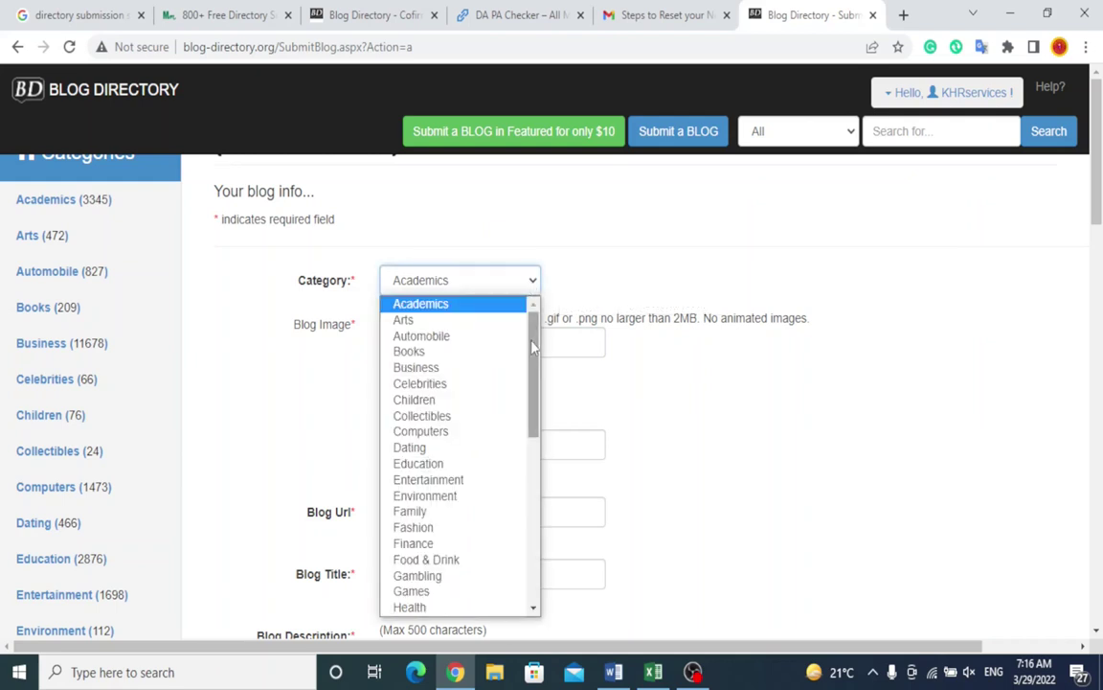
drag(533, 347, 535, 388)
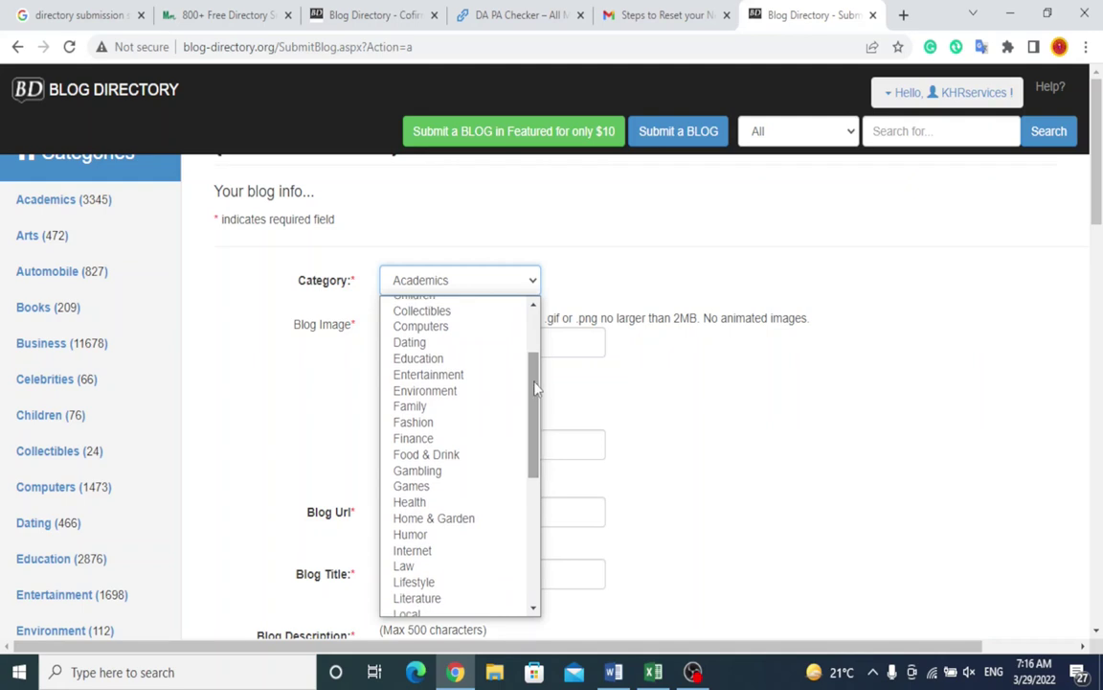
click(444, 359)
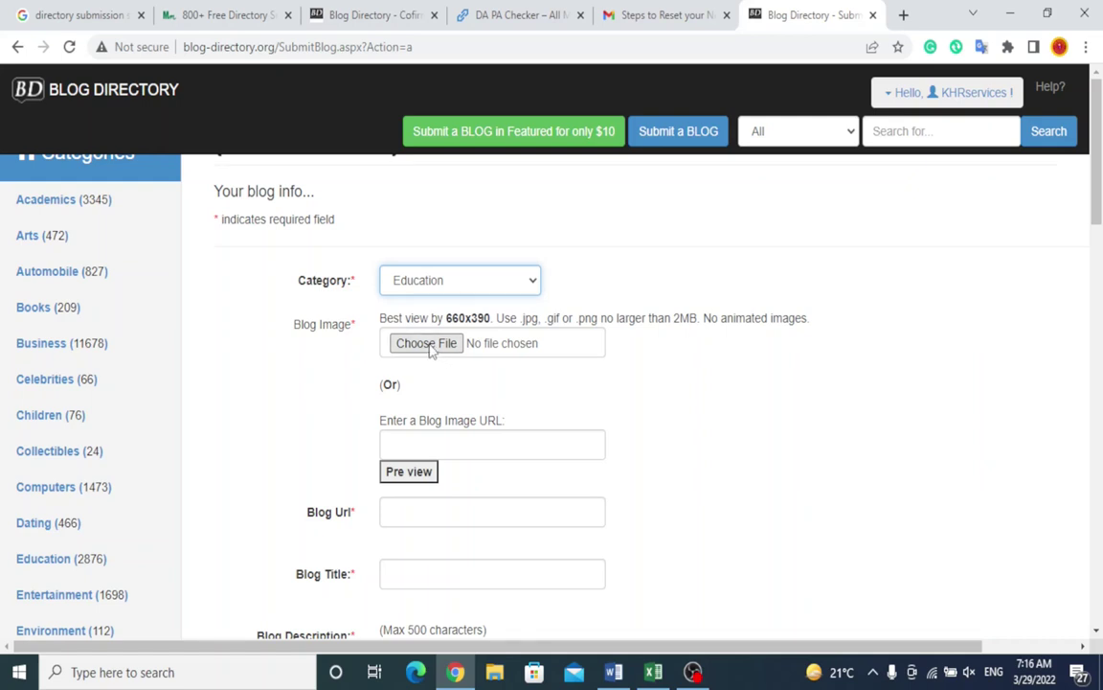
Step: Attach the wordpress-seo-complete-course image from Downloads as the blog image
click(430, 349)
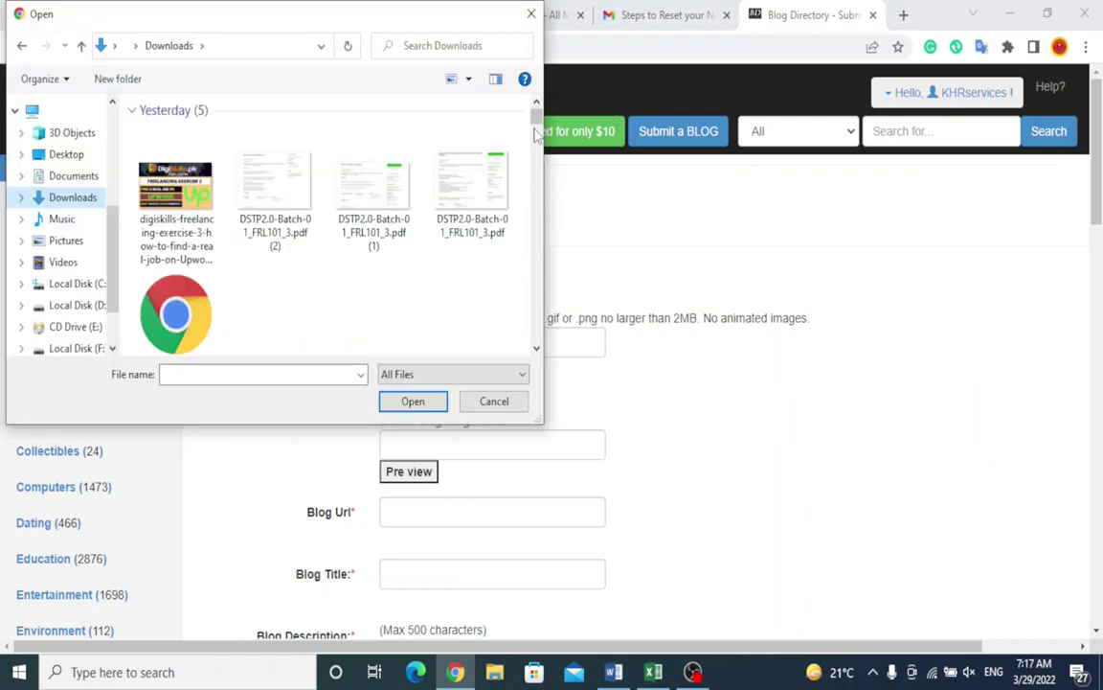
drag(536, 124, 537, 199)
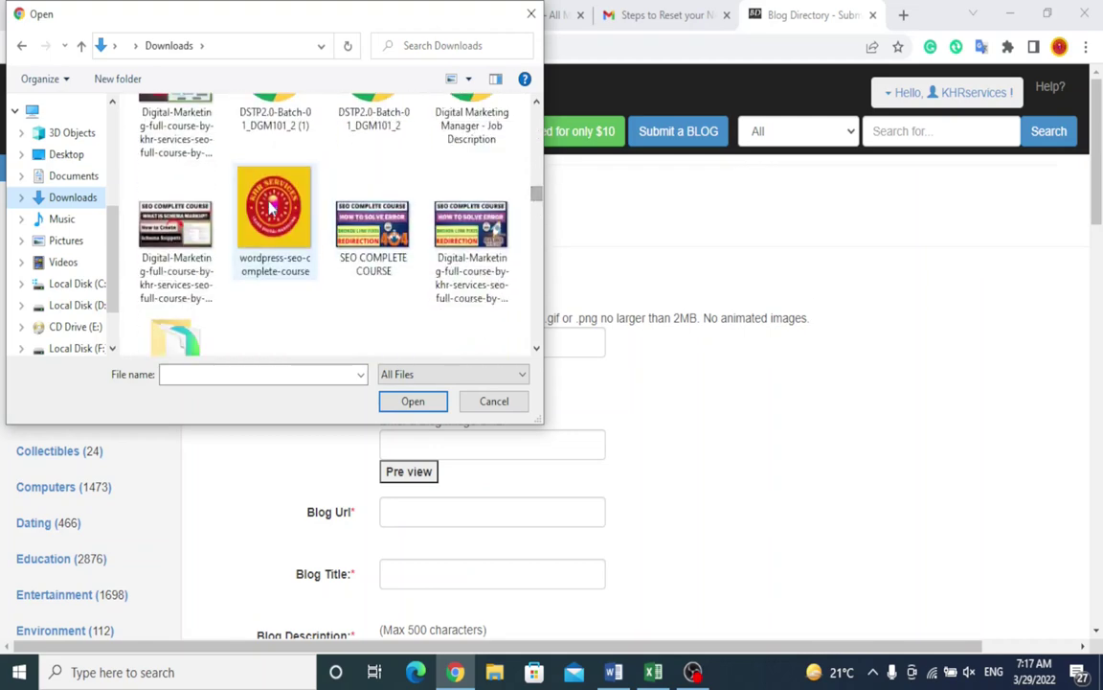
double_click(271, 204)
scroll(575, 383, down, 2)
scroll(574, 384, up, 1)
drag(446, 212, 490, 211)
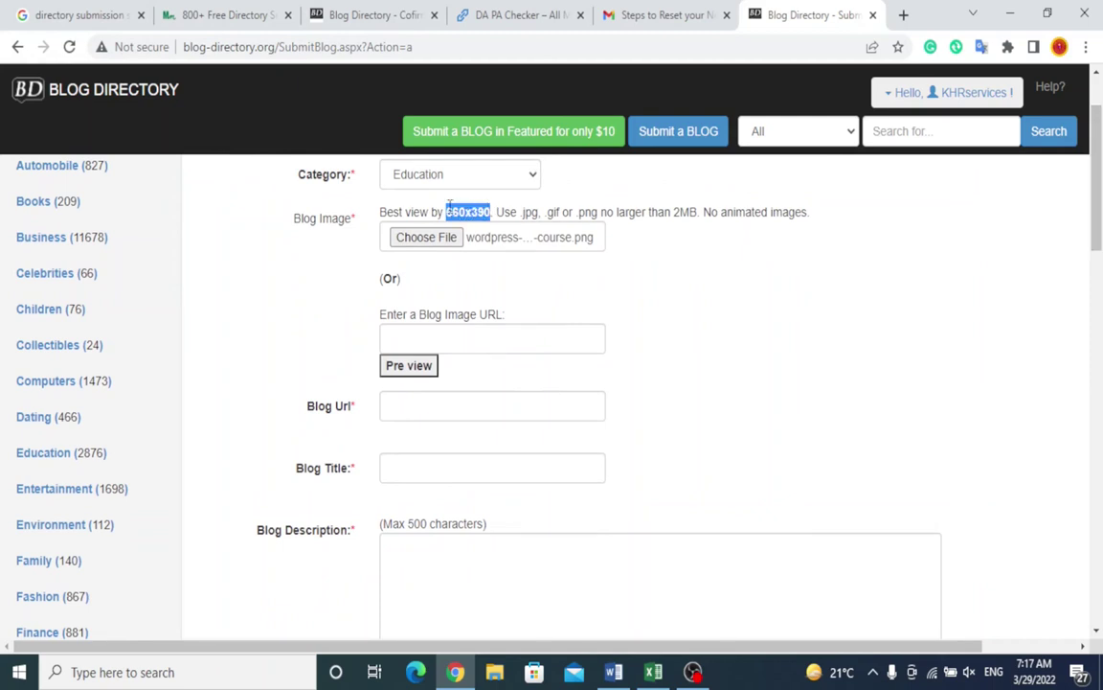
Step: Copy the blog's home address from its WordPress dashboard and paste it into Blog Url
click(680, 290)
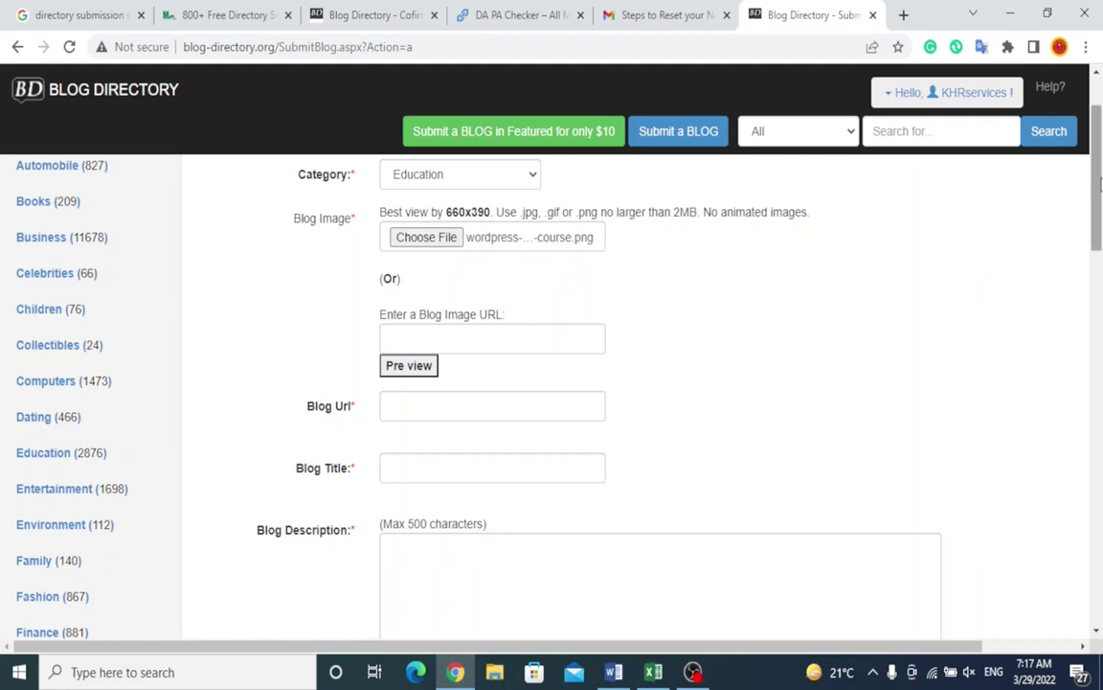
scroll(1099, 182, down, 2)
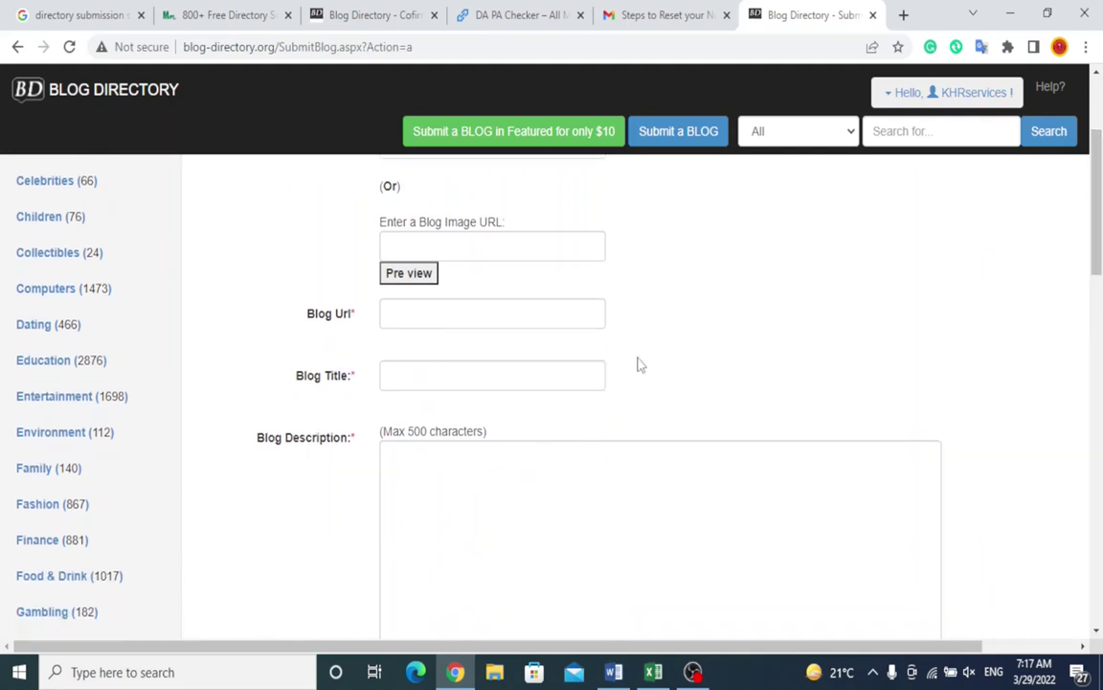
click(489, 324)
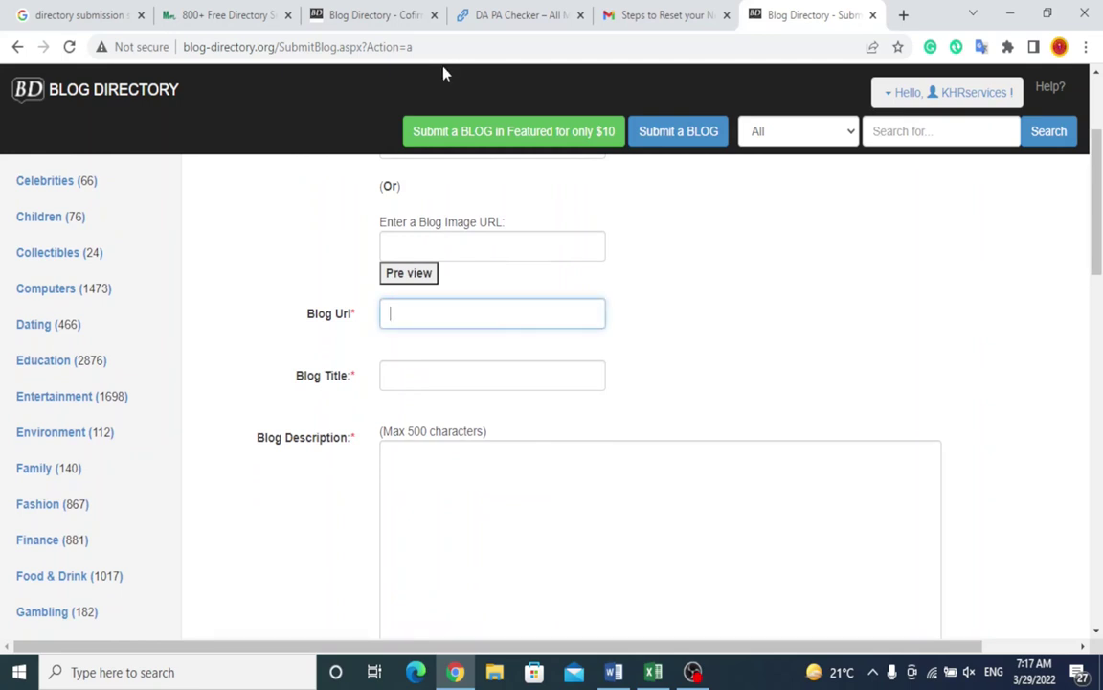
click(903, 14)
click(81, 75)
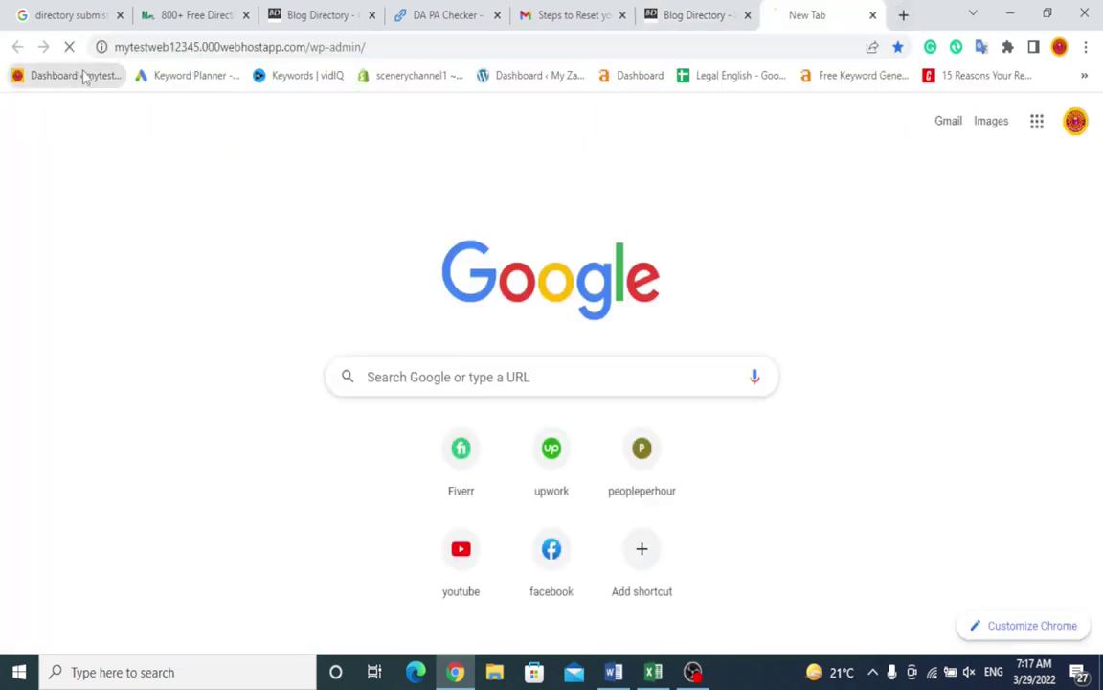
drag(308, 47, 4, 34)
key(ctrl+c)
key(ctrl+w)
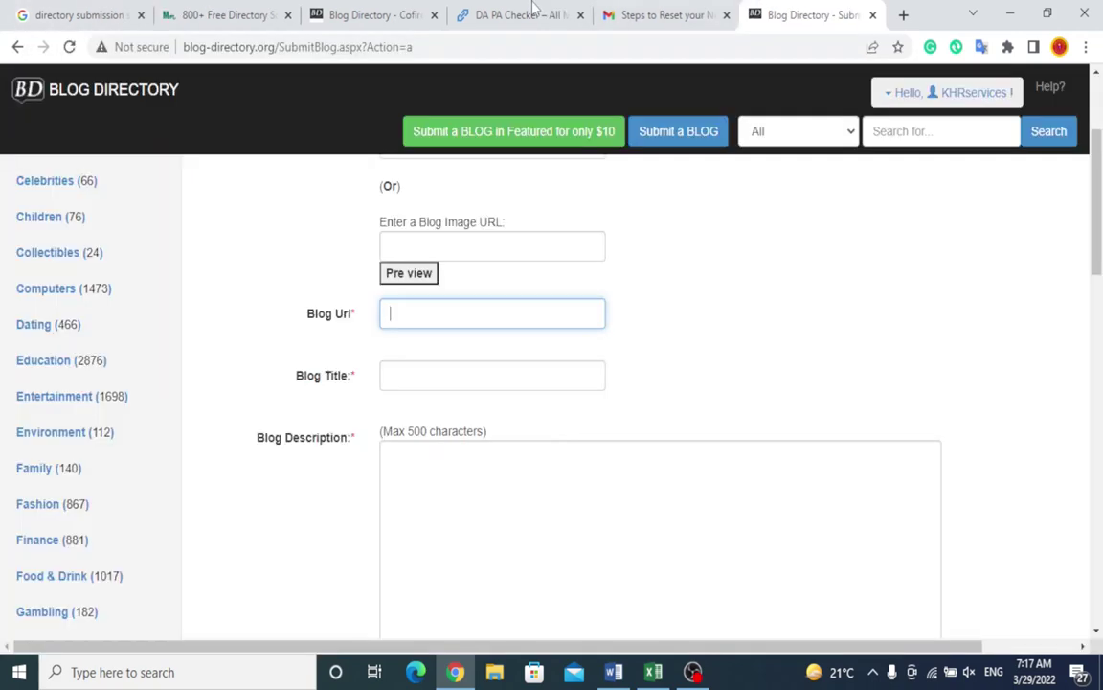
key(ctrl+v)
Step: Enter '5 most Visited Countries in Europe' as the blog title and paste it as the description
click(450, 387)
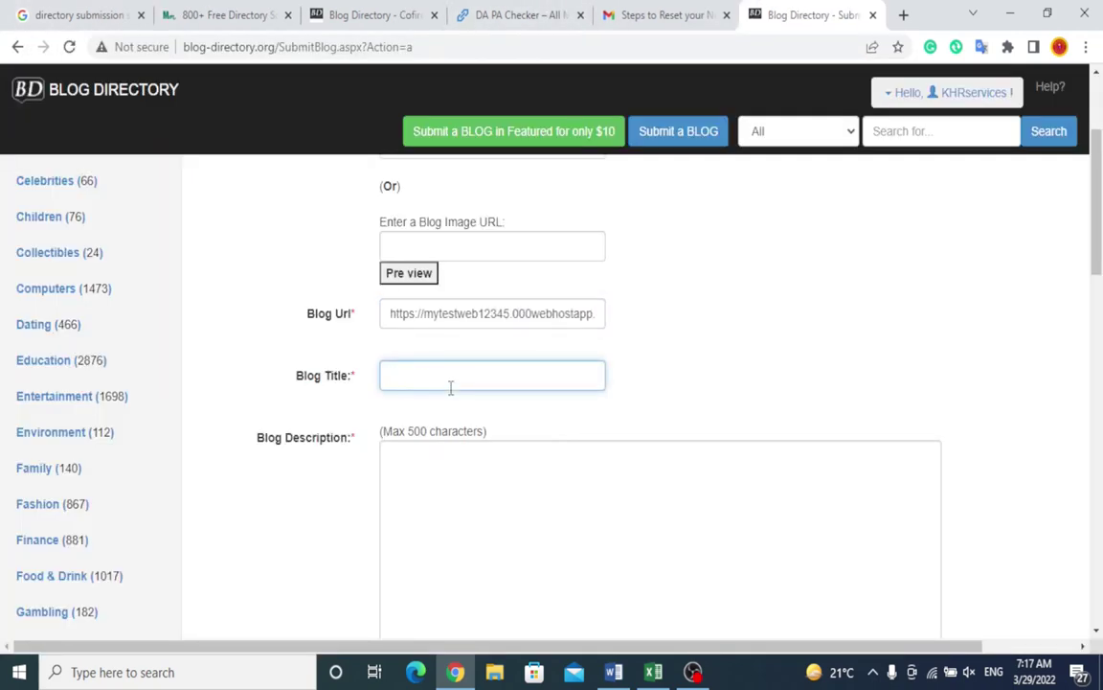
text(5 most Visited Co)
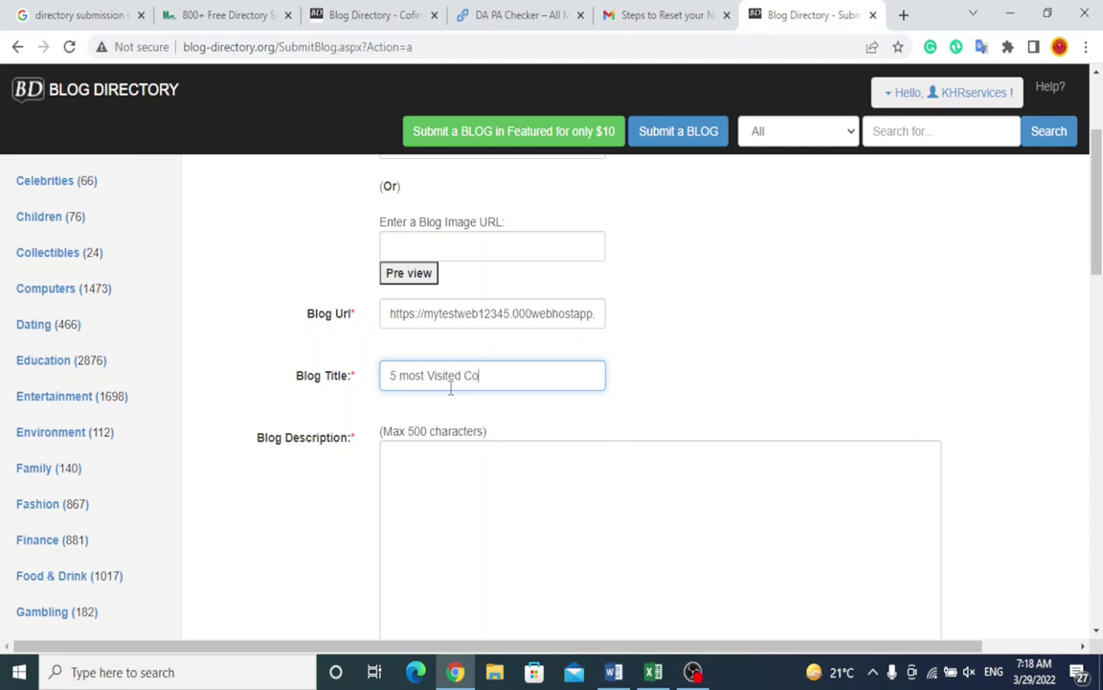
text(untries in Europe)
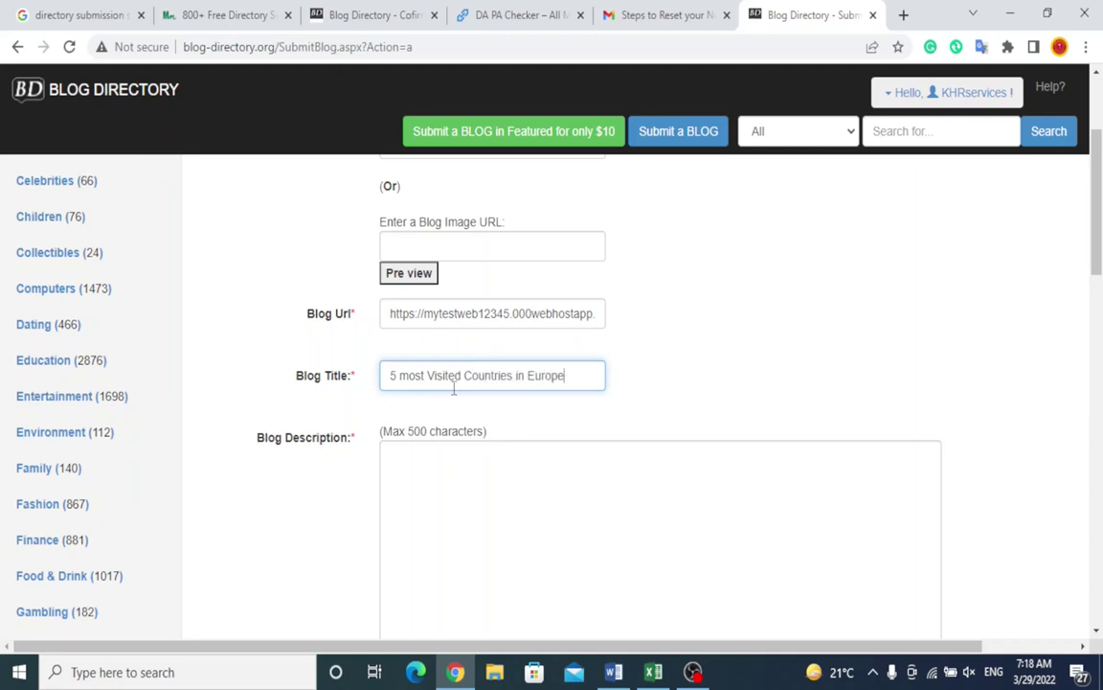
drag(586, 375, 294, 374)
key(ctrl+c)
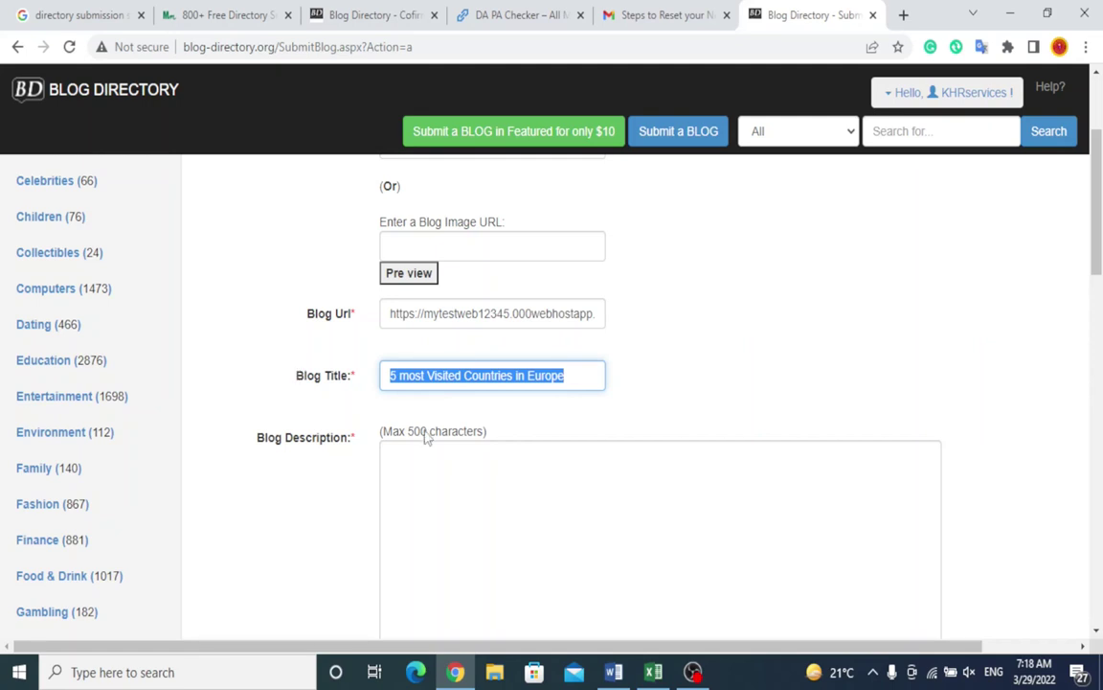
click(547, 503)
key(ctrl+v)
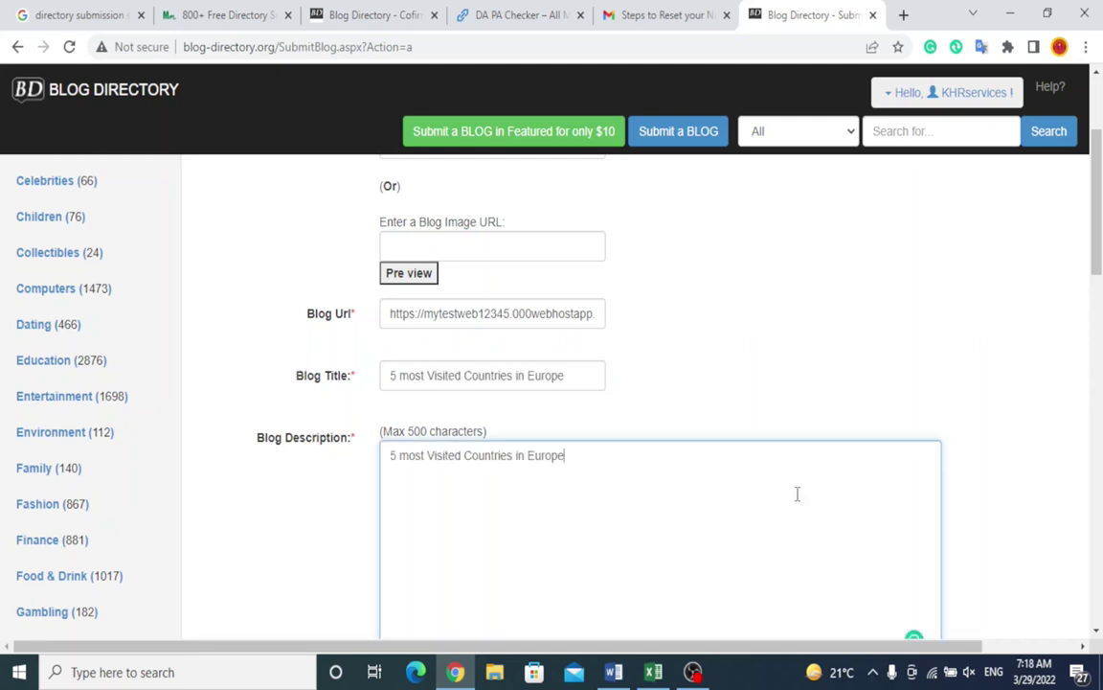
Step: Scroll to the bottom of the form, accept the terms of service and submit the blog
scroll(1101, 309, down, 1)
scroll(1101, 309, down, 5)
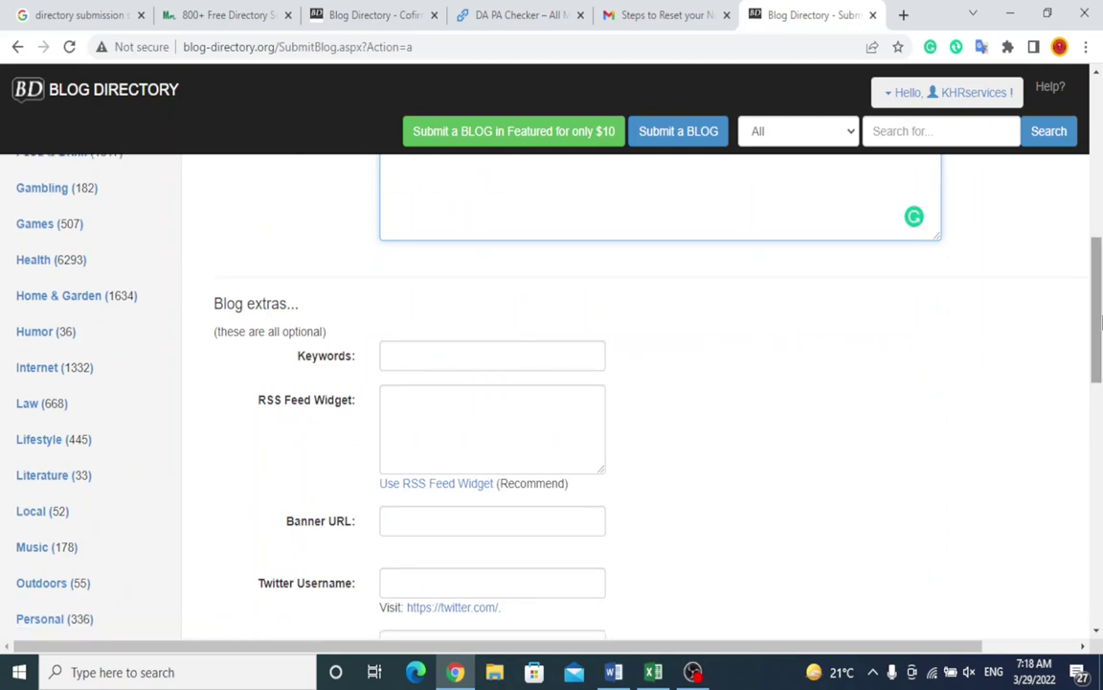
scroll(709, 345, down, 2)
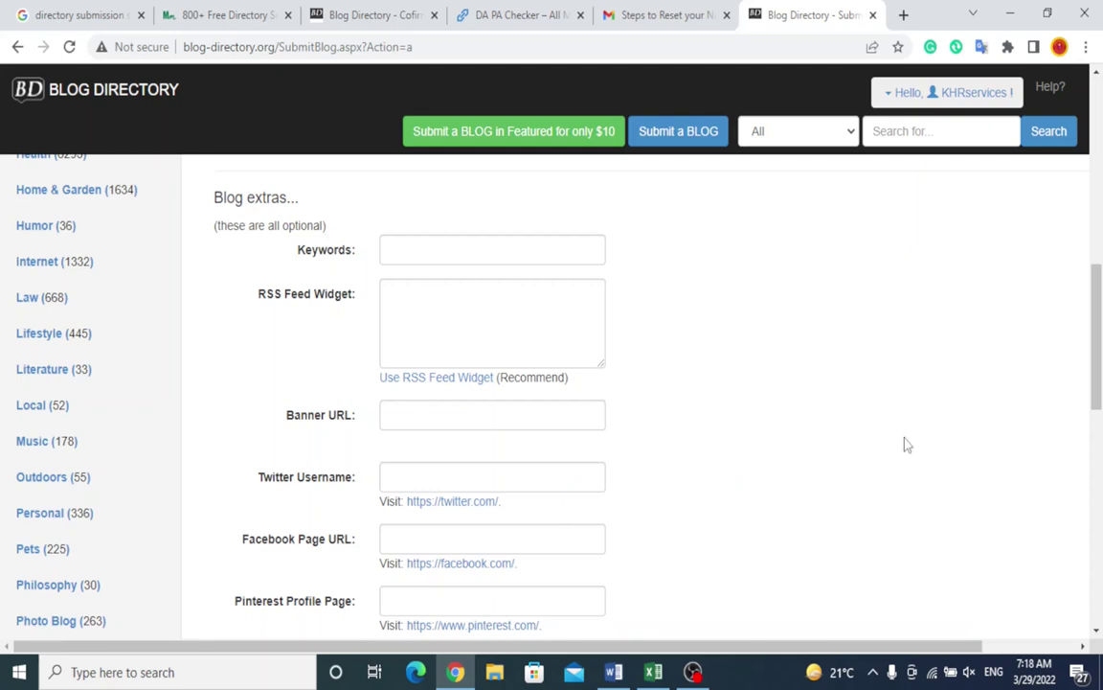
drag(1099, 323, 1101, 382)
scroll(1101, 402, down, 1)
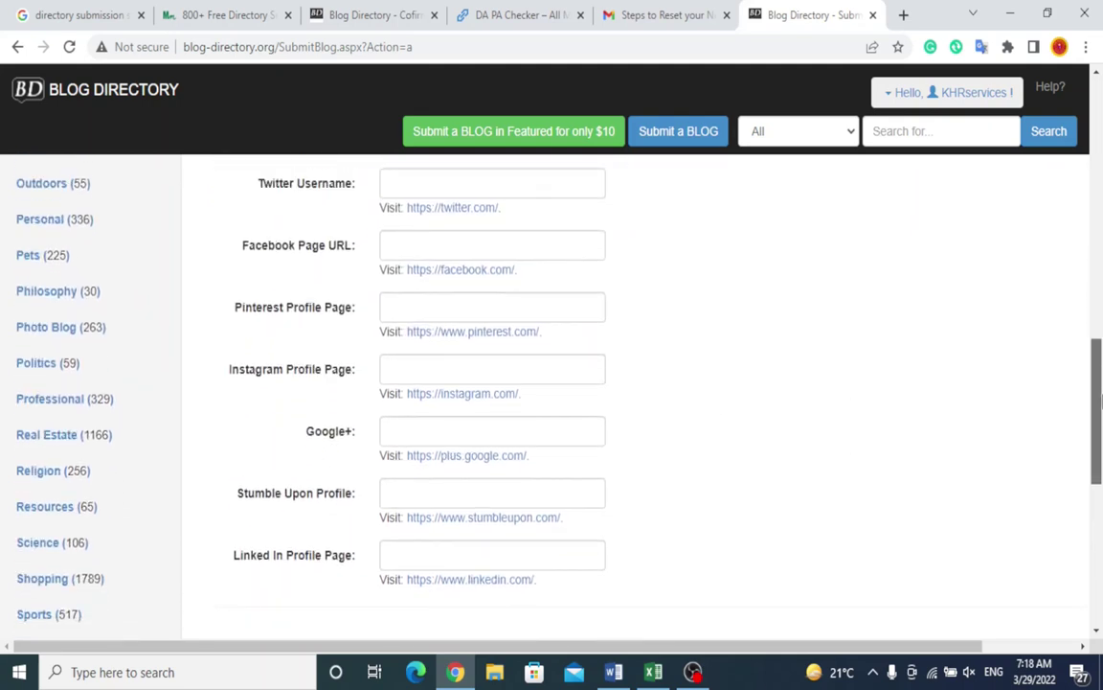
drag(1101, 402, 1093, 536)
click(219, 465)
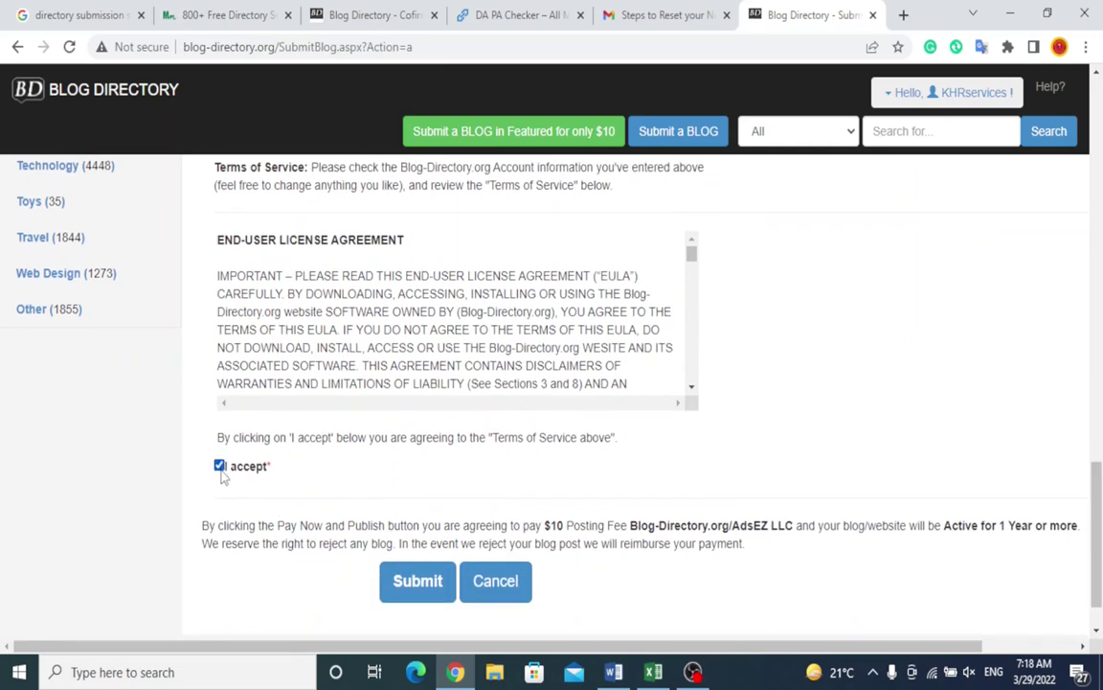
click(419, 582)
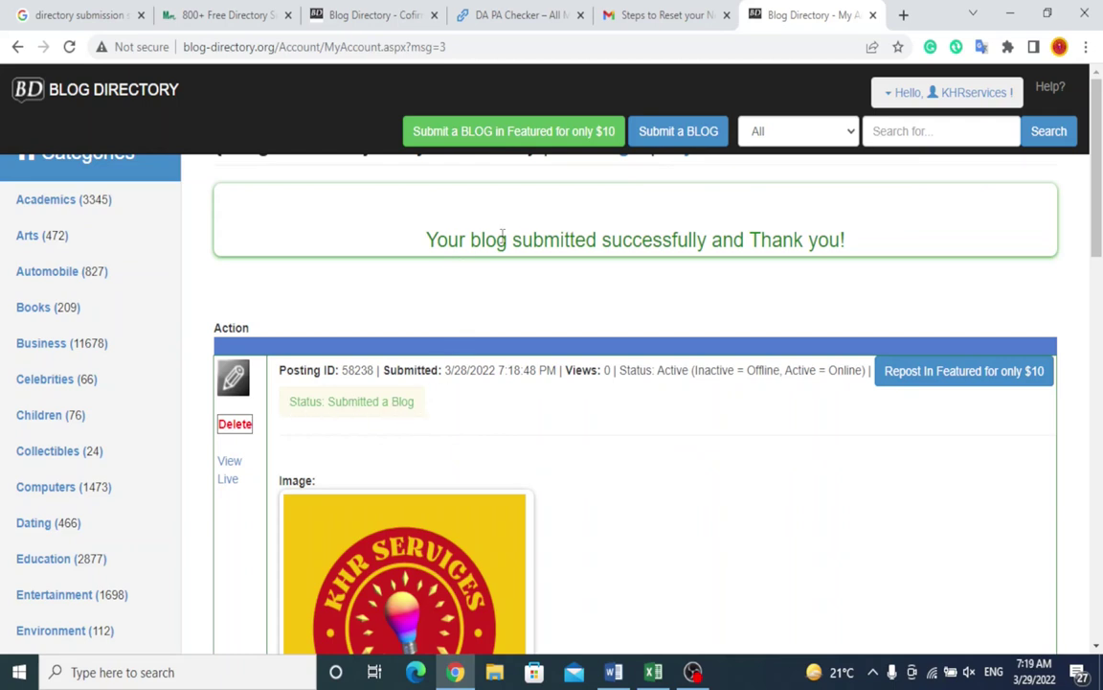
drag(447, 239, 848, 248)
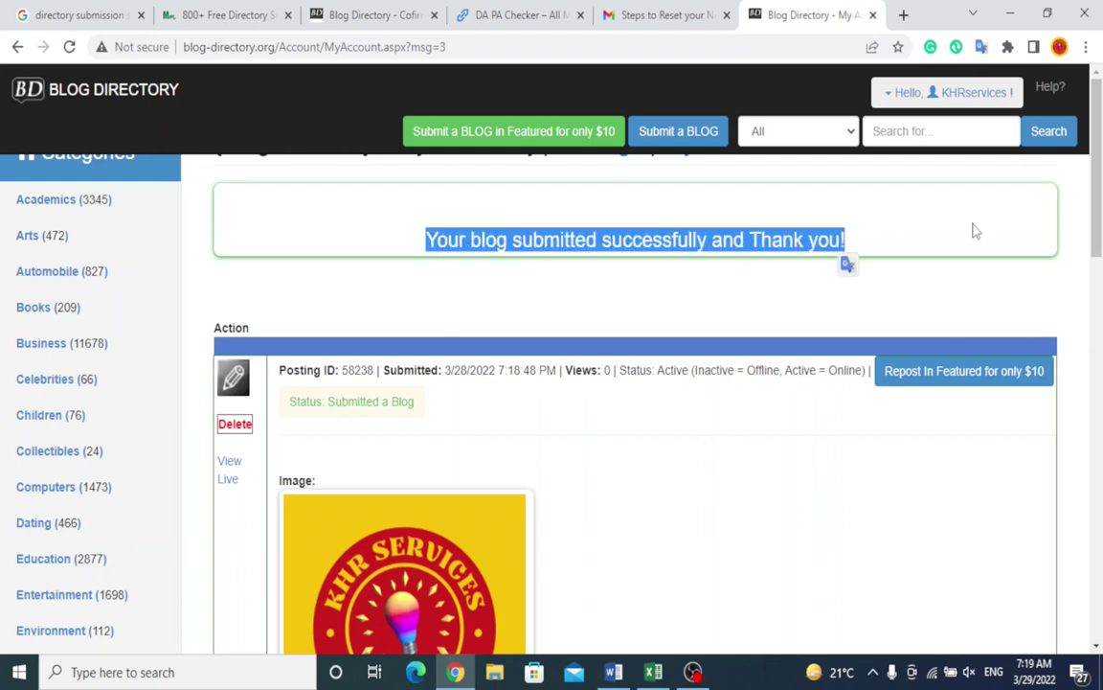
scroll(1088, 168, down, 5)
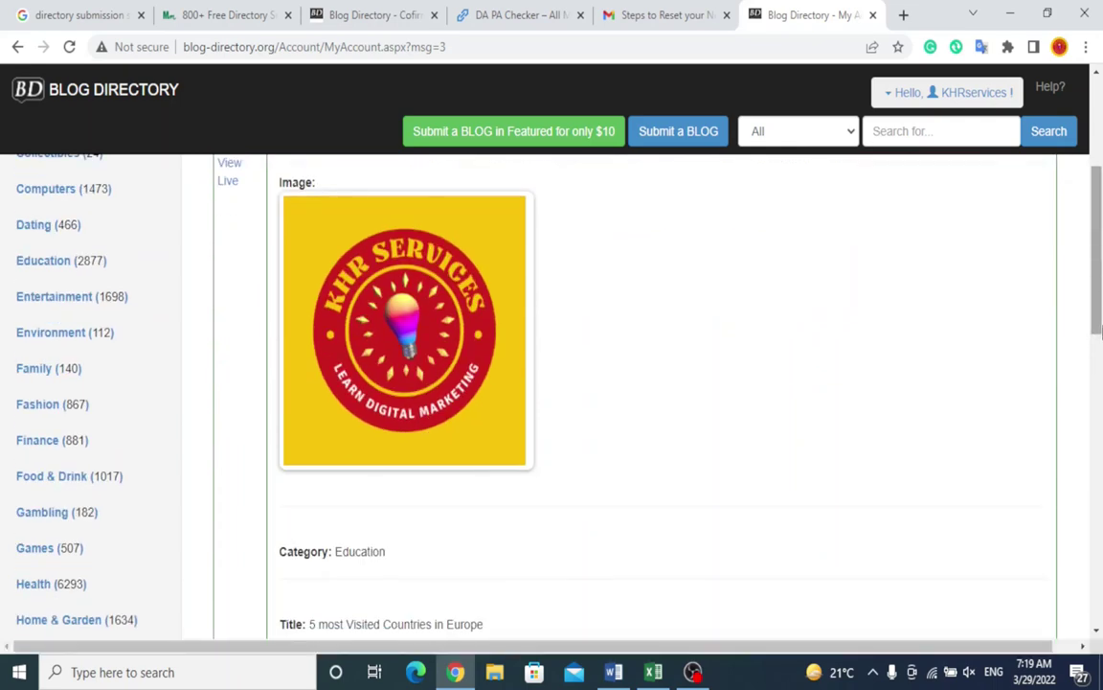
scroll(1091, 287, down, 5)
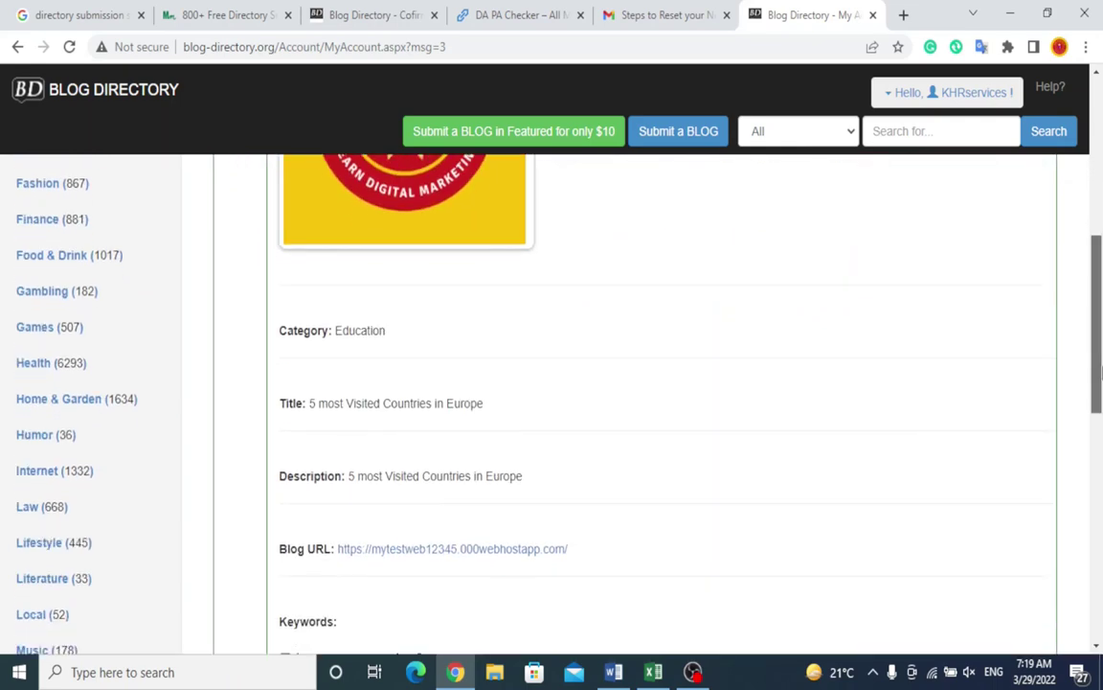
scroll(1100, 450, down, 4)
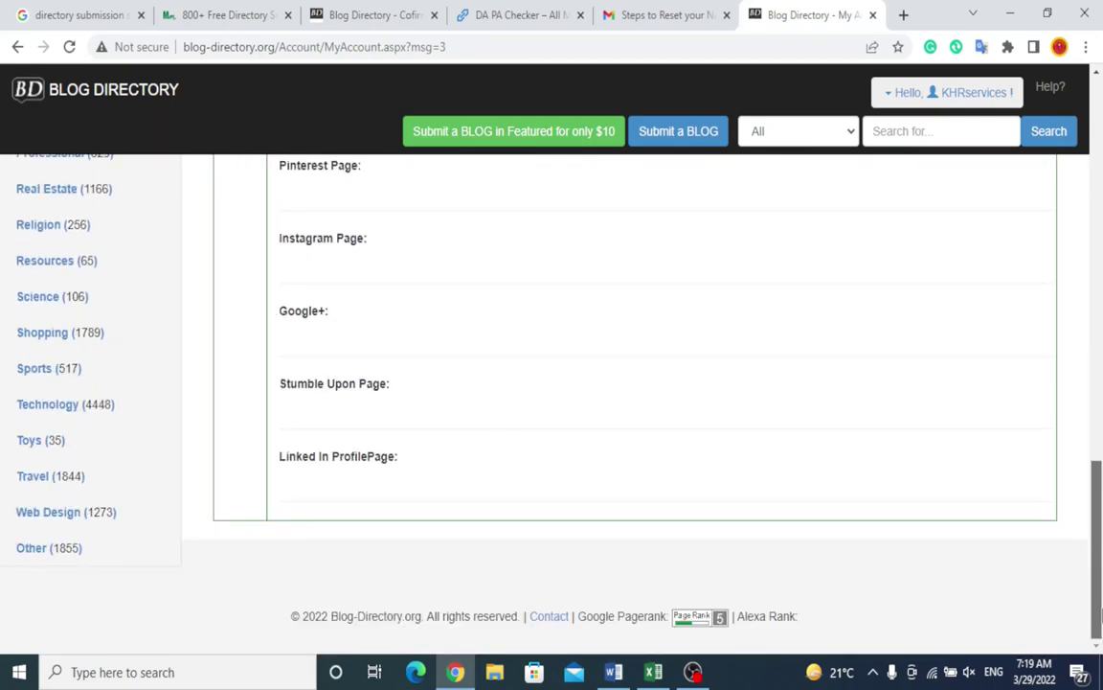
scroll(1101, 287, up, 6)
scroll(1101, 273, up, 7)
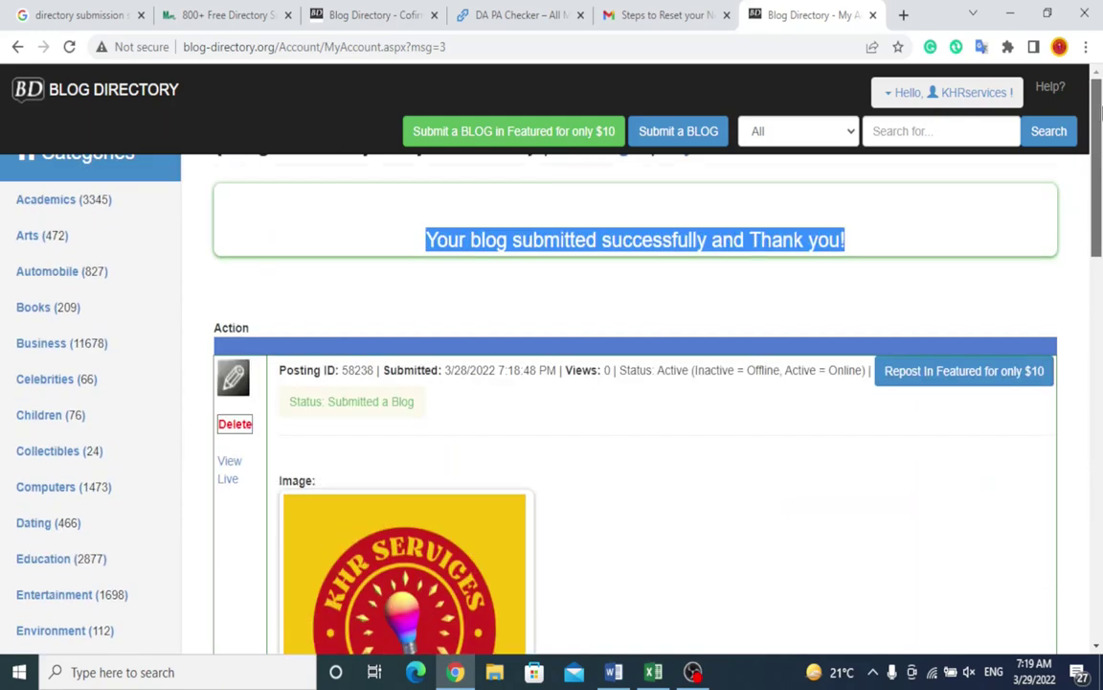
click(718, 265)
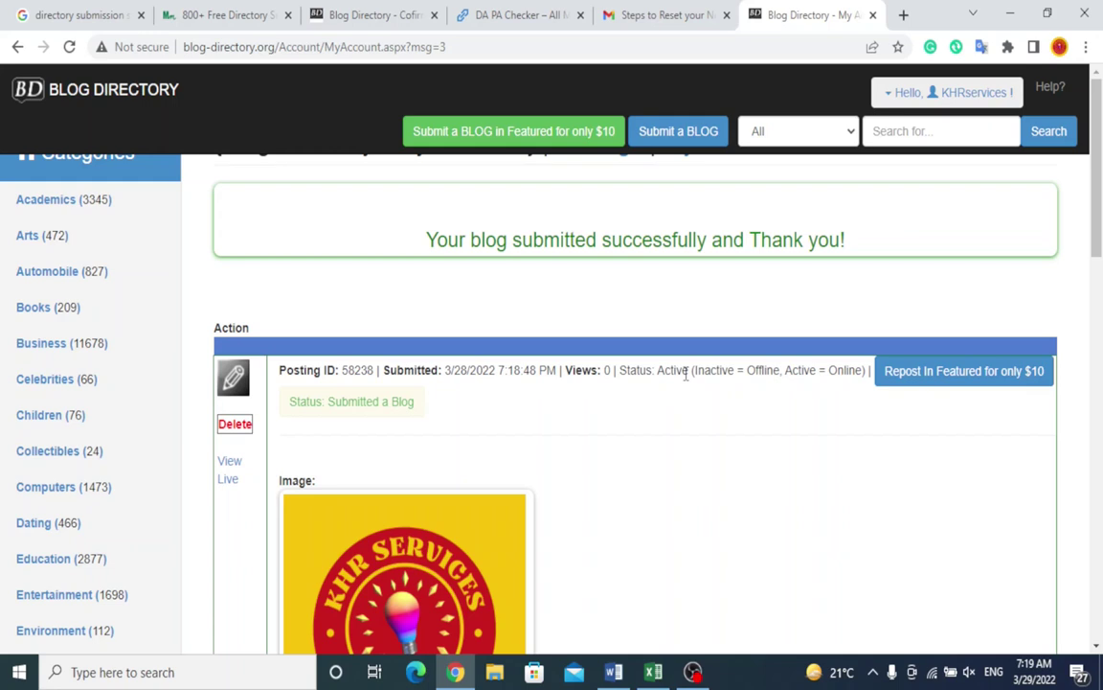
drag(691, 374, 620, 376)
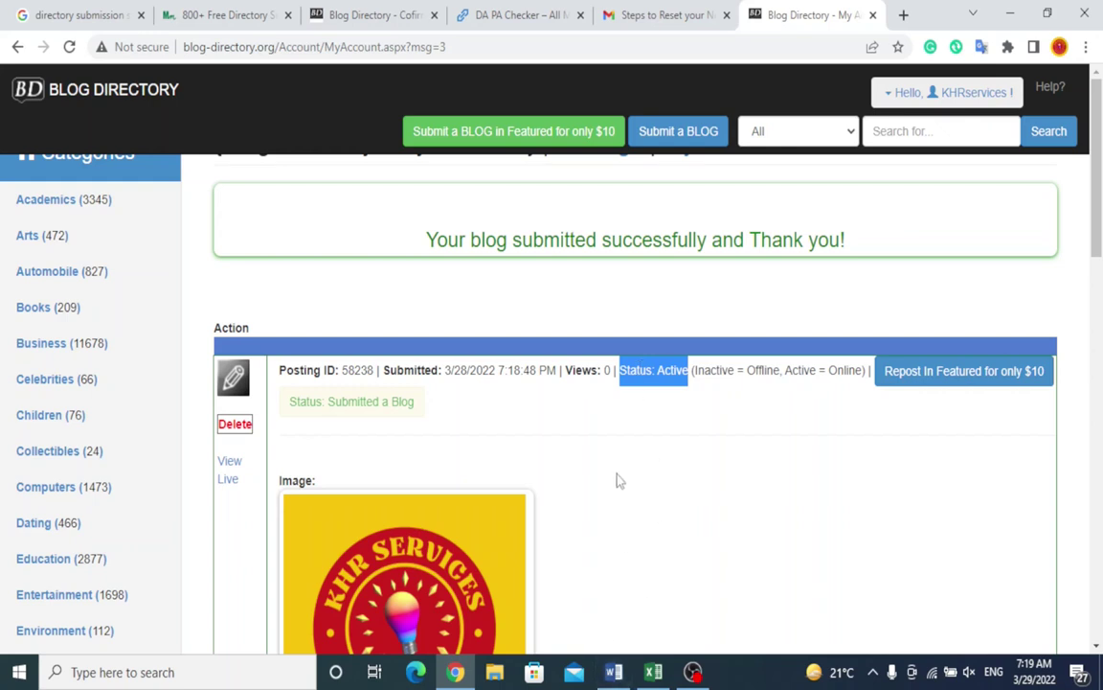
click(654, 673)
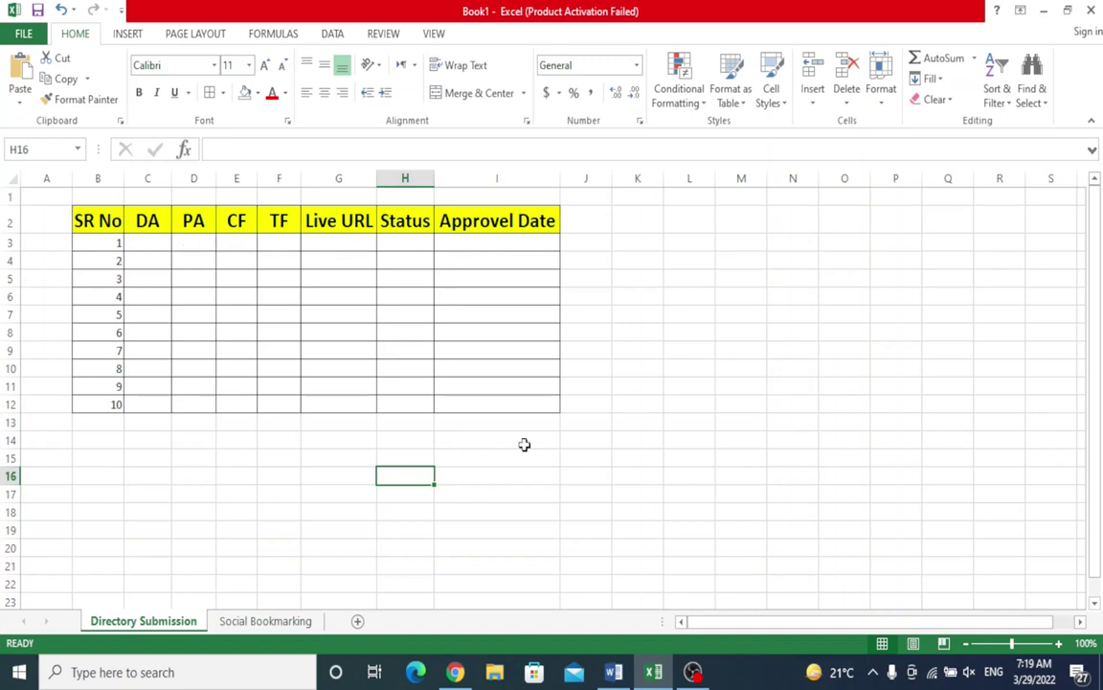
Step: Copy the Blog-Directory.org account page address into cell G3 under Live URL
mouse_move(558, 642)
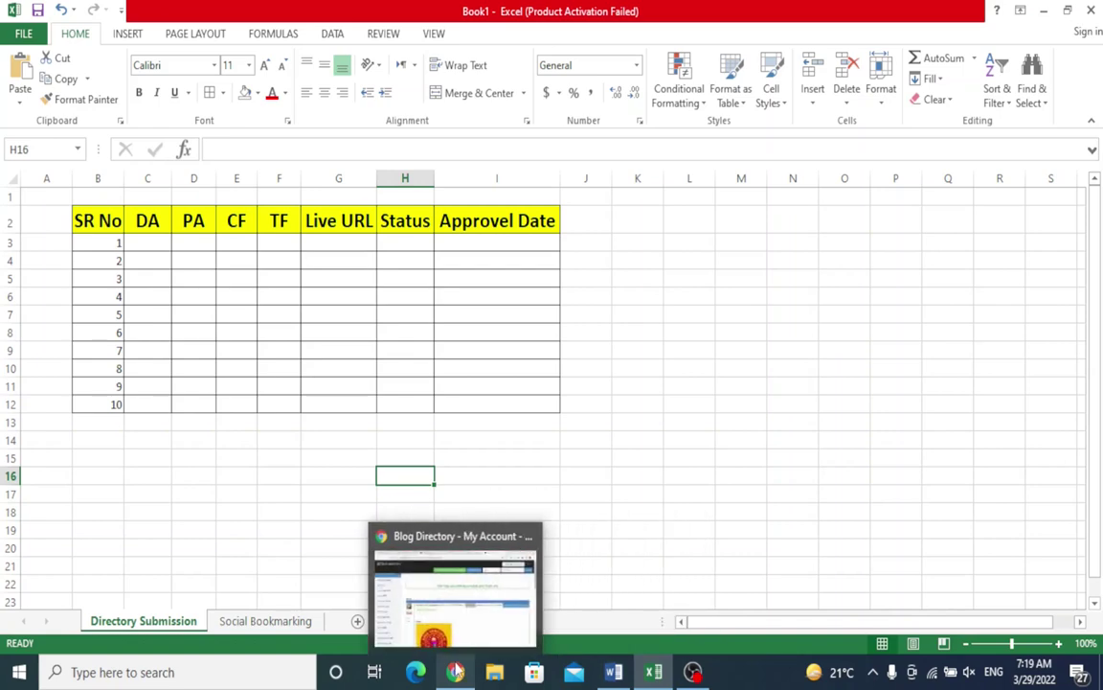
click(456, 670)
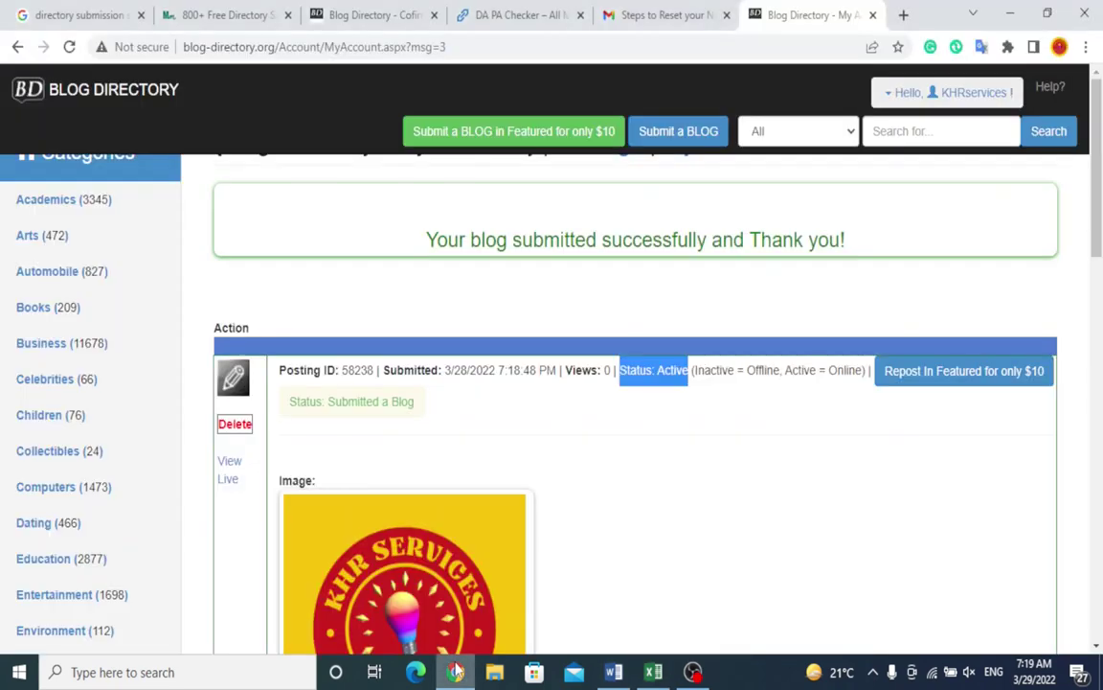
click(455, 47)
key(ctrl+c)
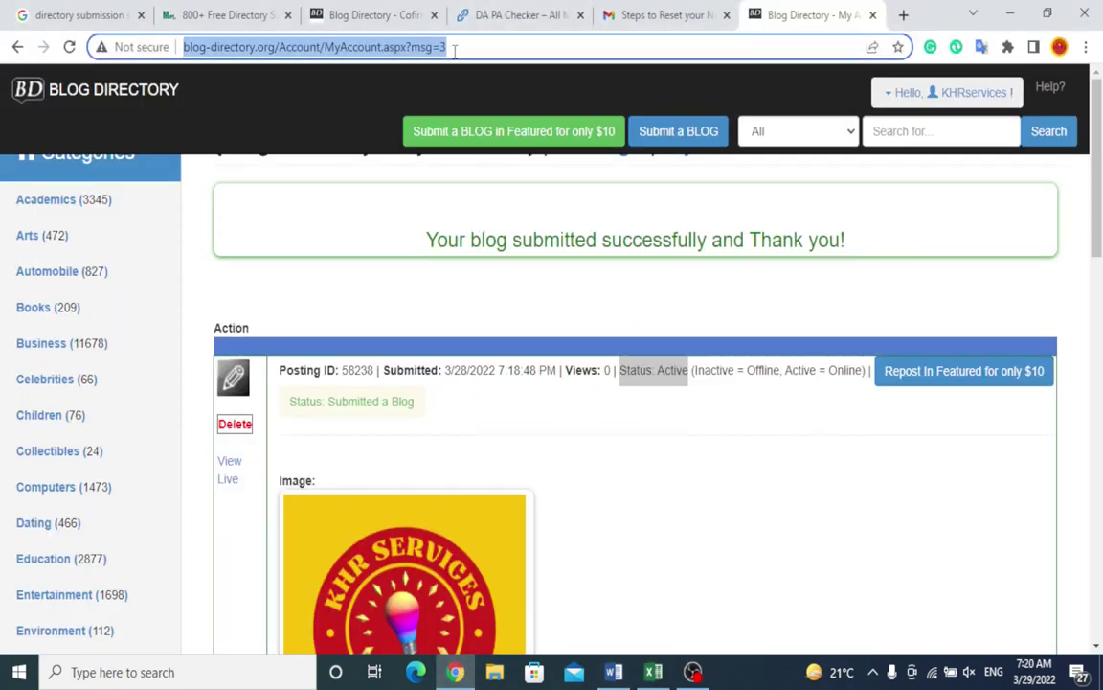
click(653, 672)
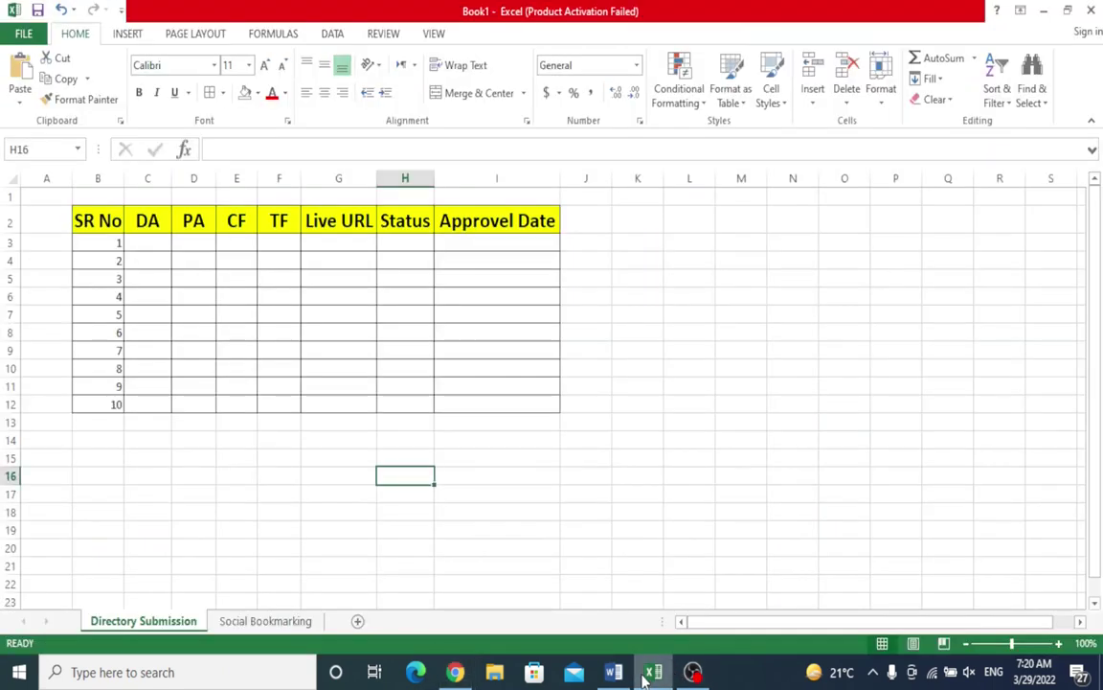
click(313, 247)
key(ctrl+v)
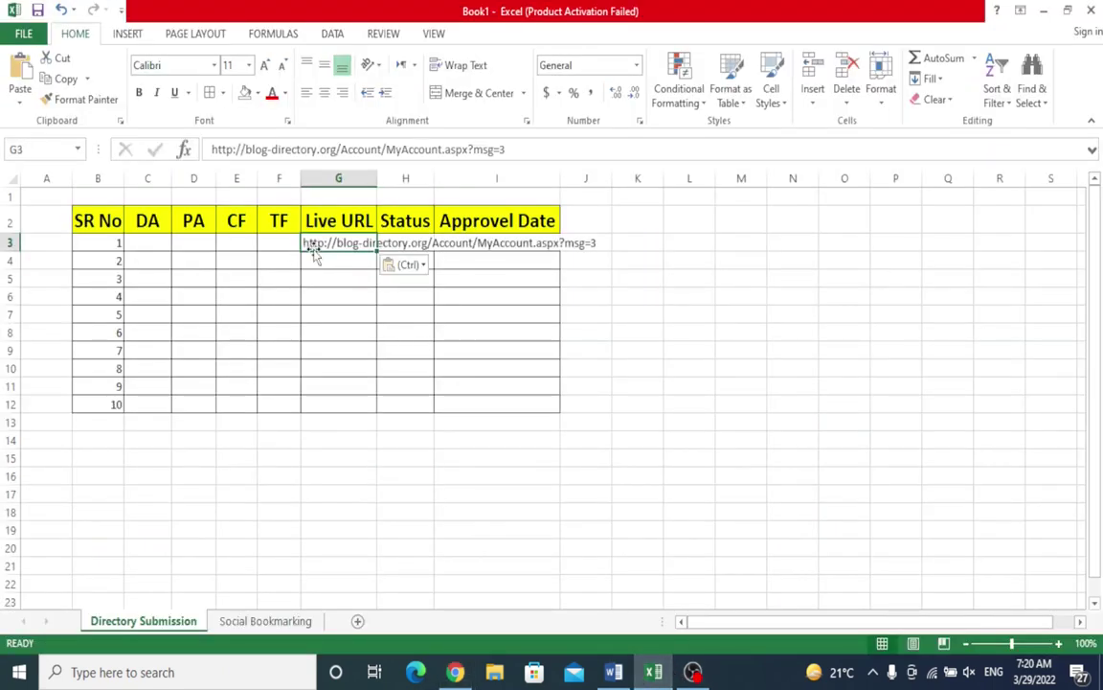
Step: Enter 'Active' in H3 and approval date 29/03/2022 in I3
click(394, 244)
text(Active)
key(Tab)
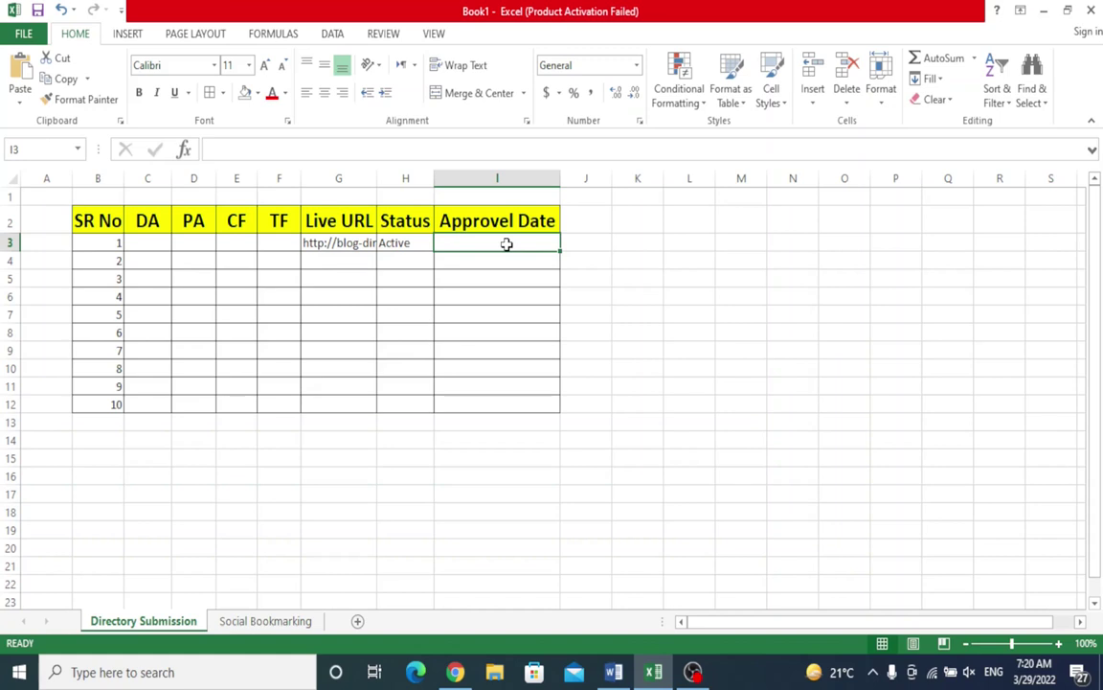
text(29/03/2022)
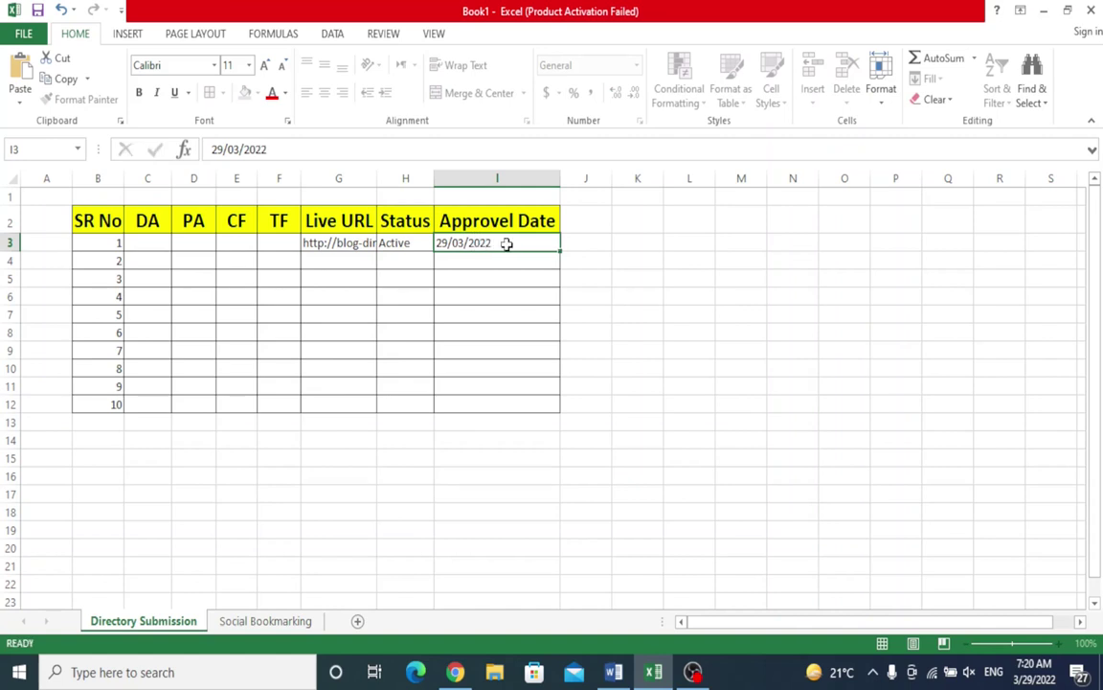
key(Return)
key(Left)
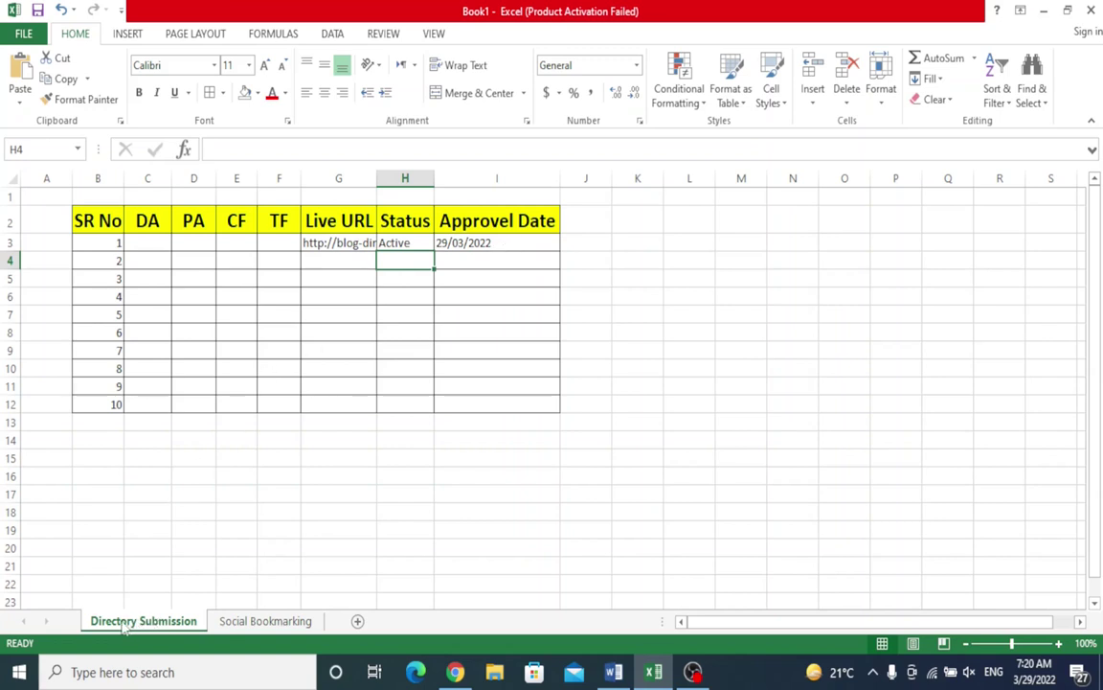
Step: Glance at the Social Bookmarking sheet, return to Directory Submission, then bring Chrome forward
click(226, 623)
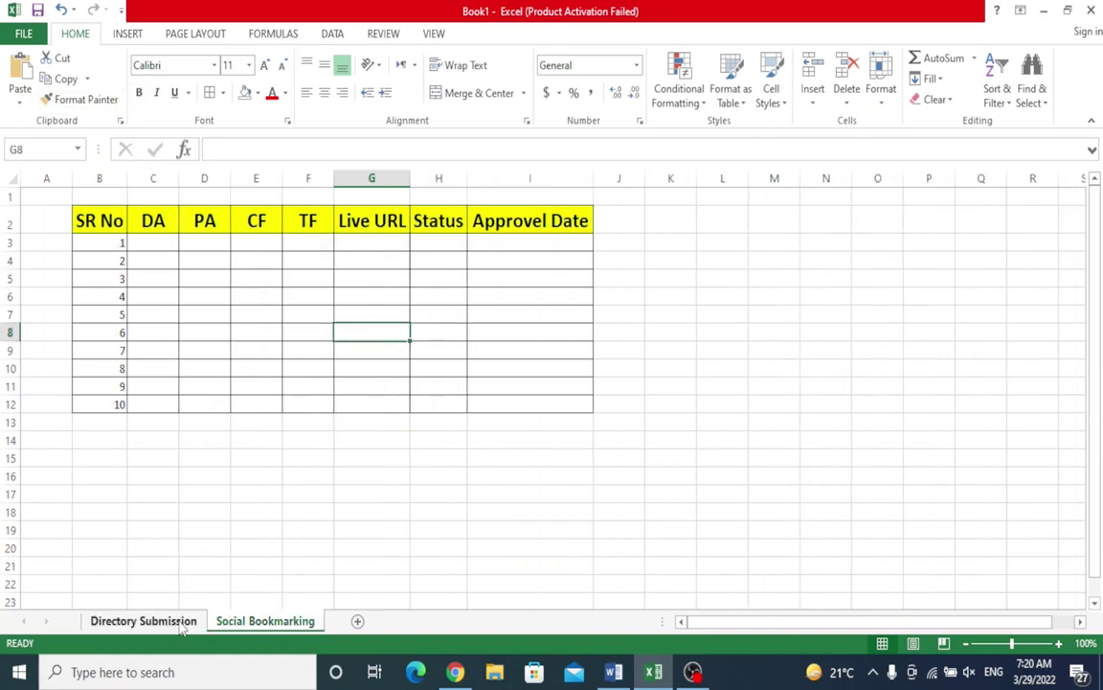
click(144, 621)
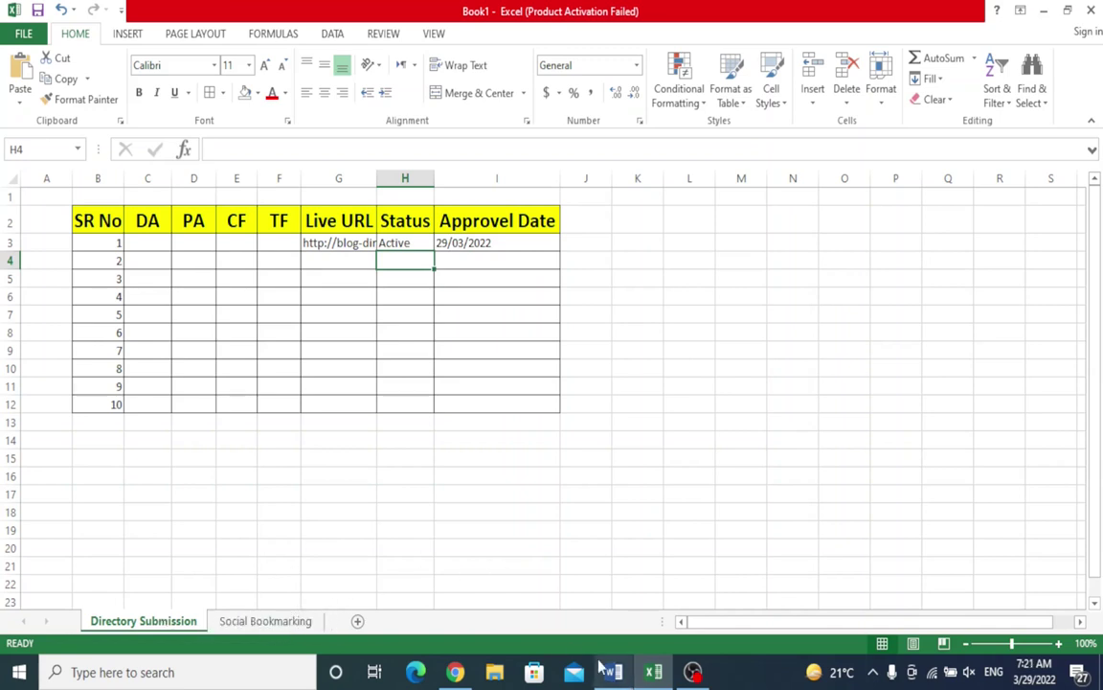
click(455, 672)
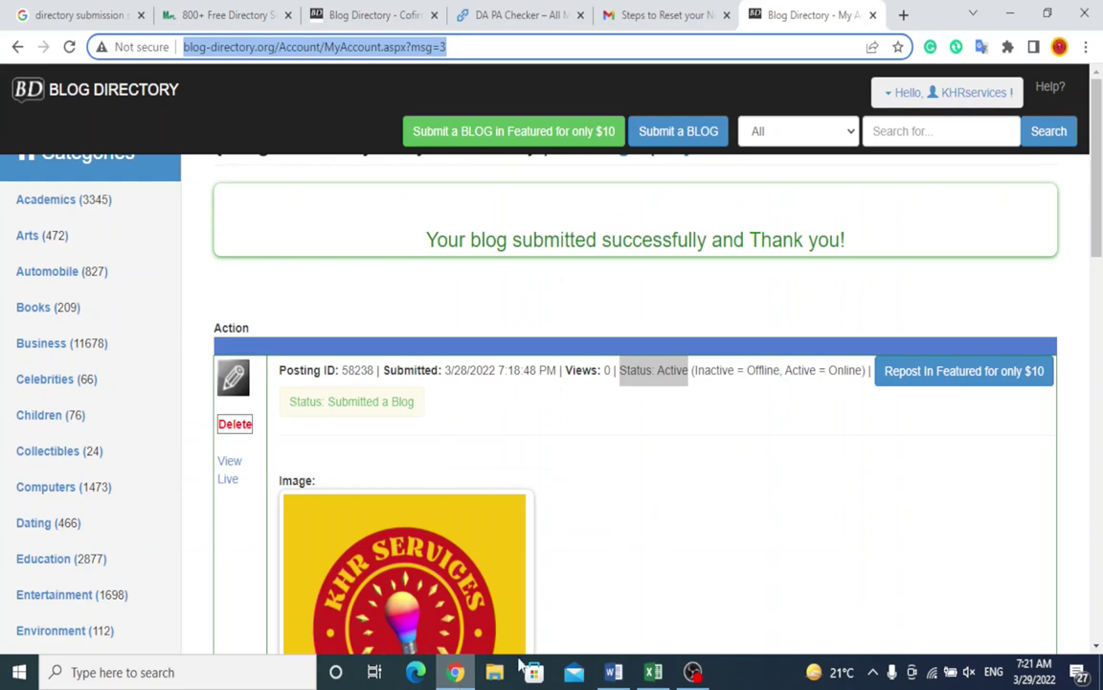
Step: Close both Blog Directory tabs and the moneymint list tab, then select the 'directory submission sites' query
click(436, 16)
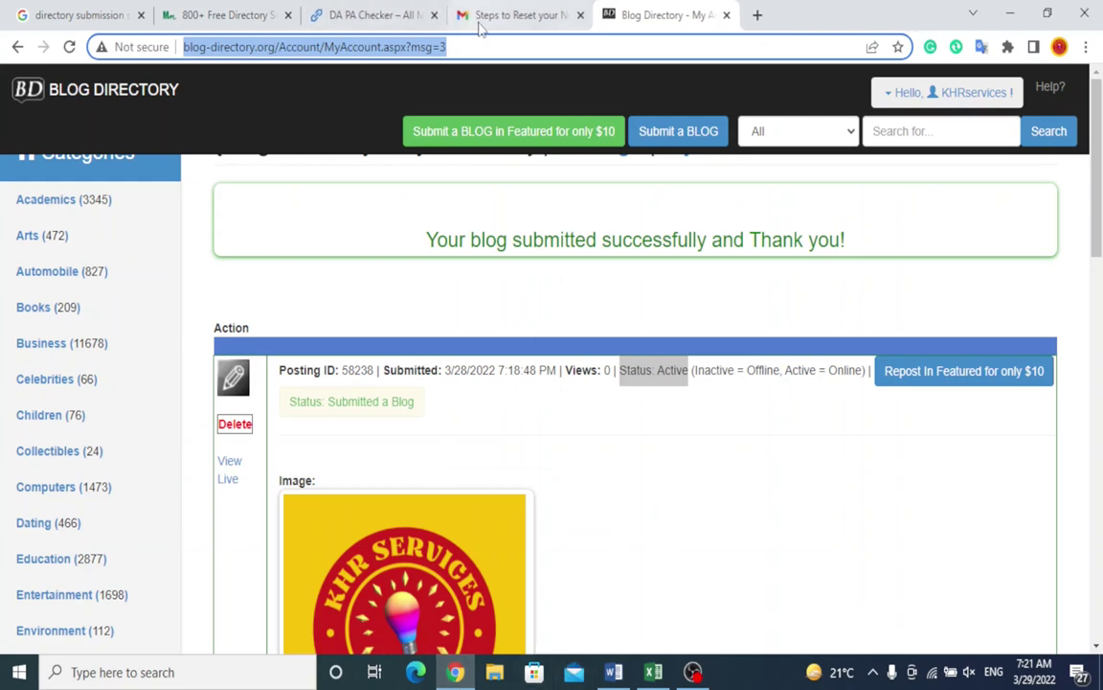
click(726, 15)
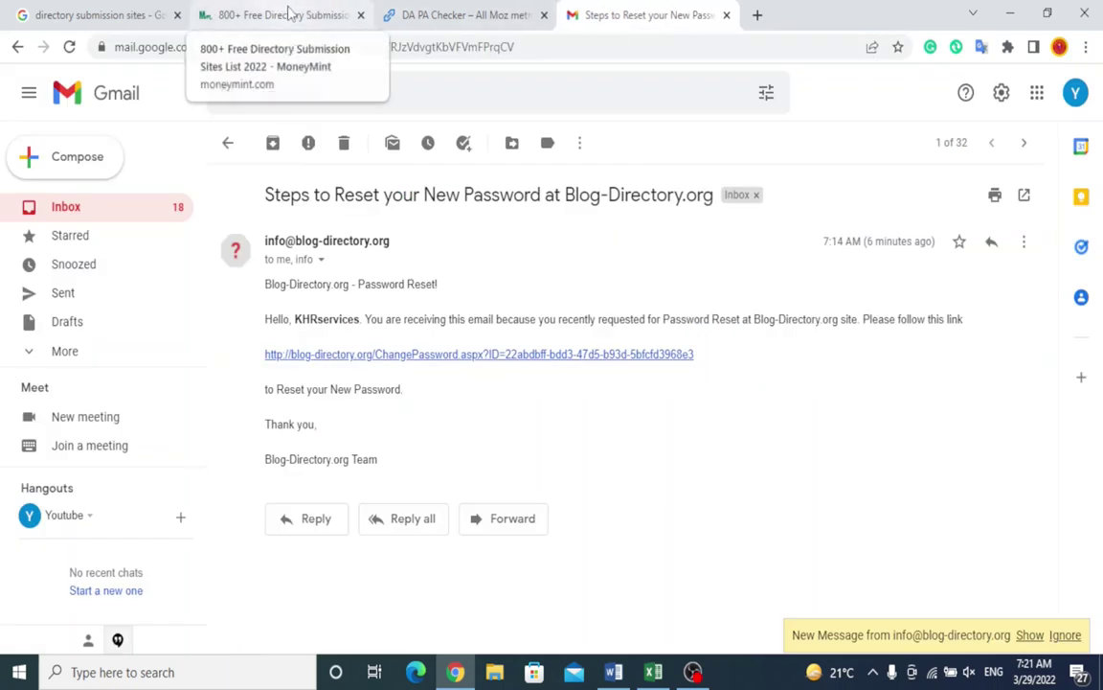
click(360, 15)
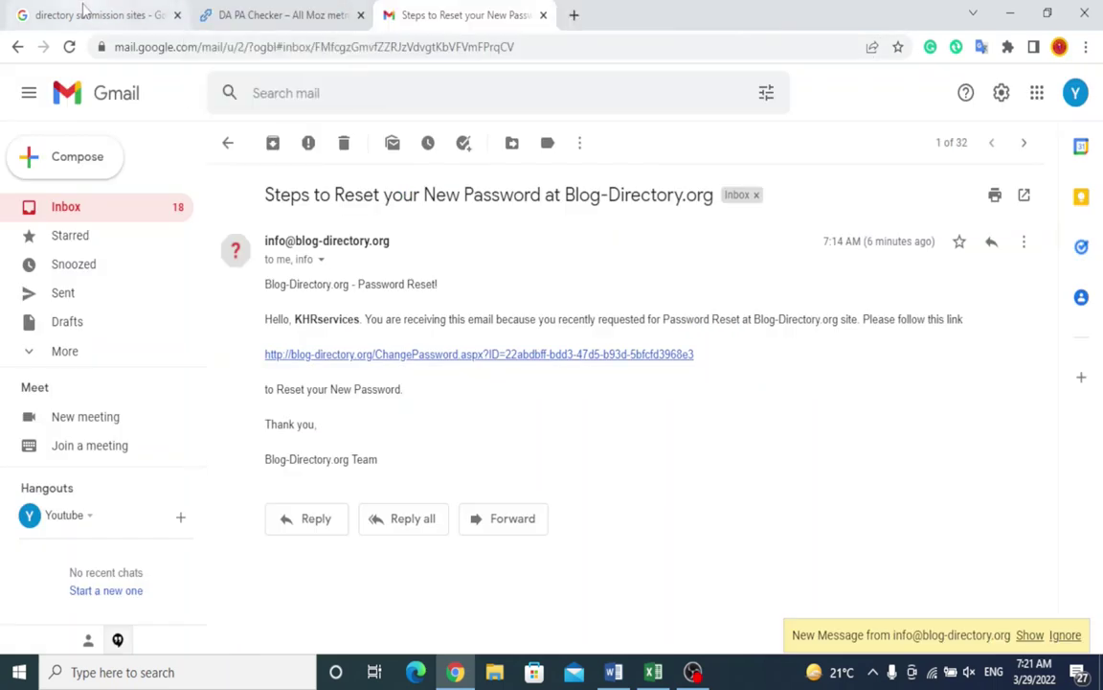
click(86, 12)
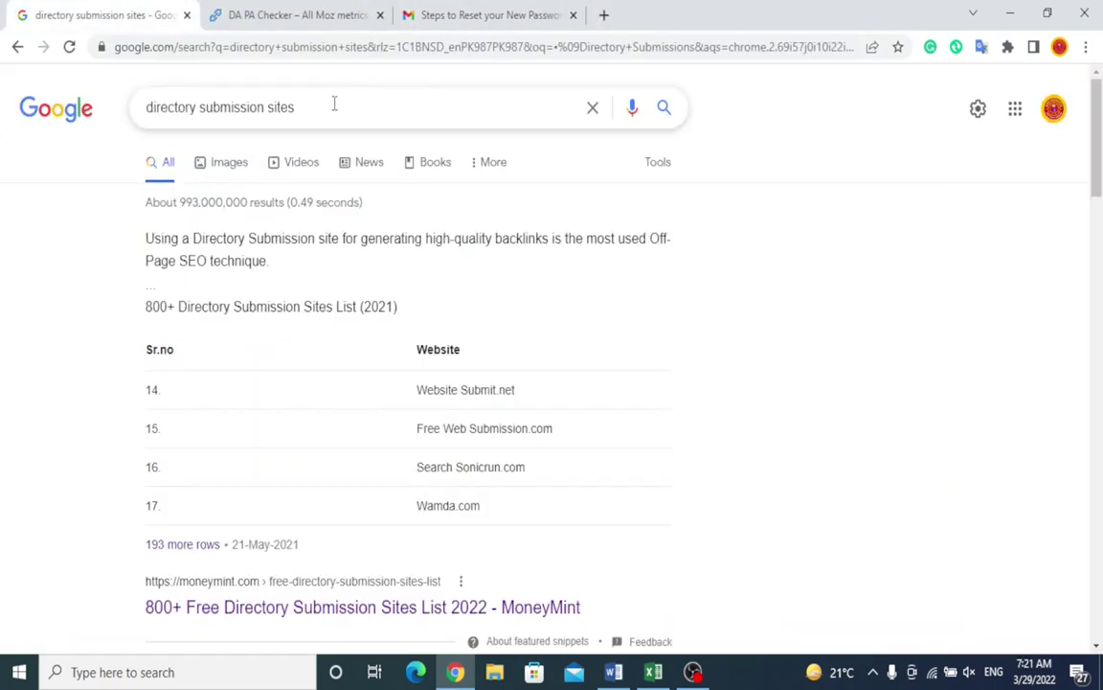
drag(304, 107, 3, 125)
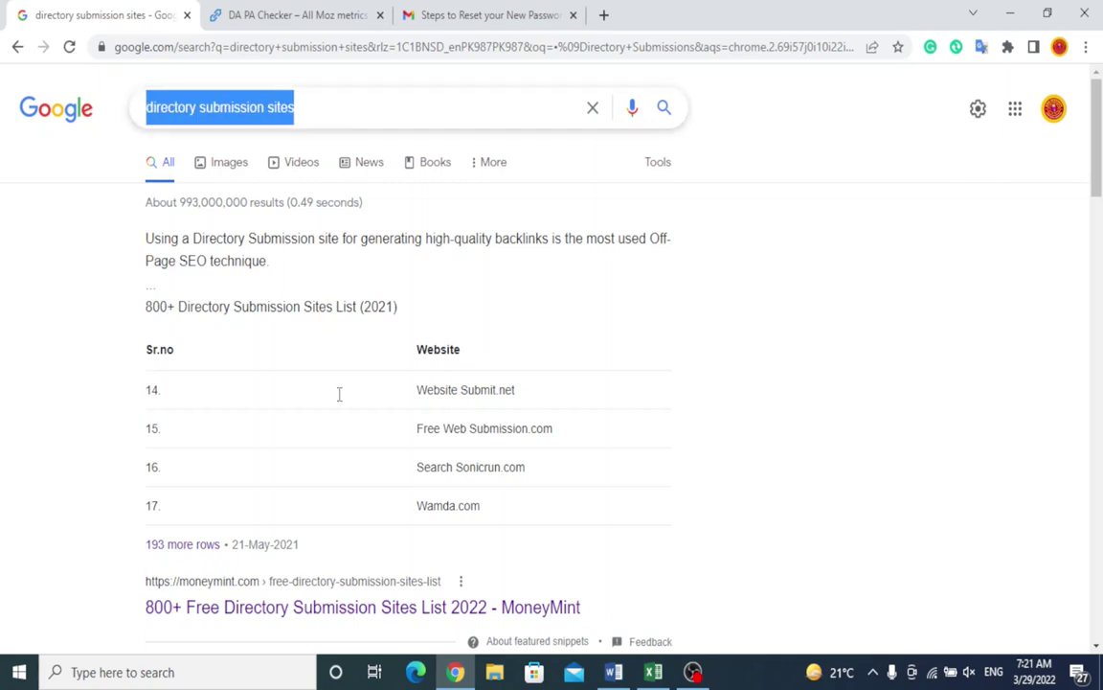
Step: Copy 'Social Bookmarking/Sharing' from the Word notes and search Google for 'Social Bookmarking sites'
click(613, 672)
drag(490, 203, 341, 203)
drag(509, 233, 378, 243)
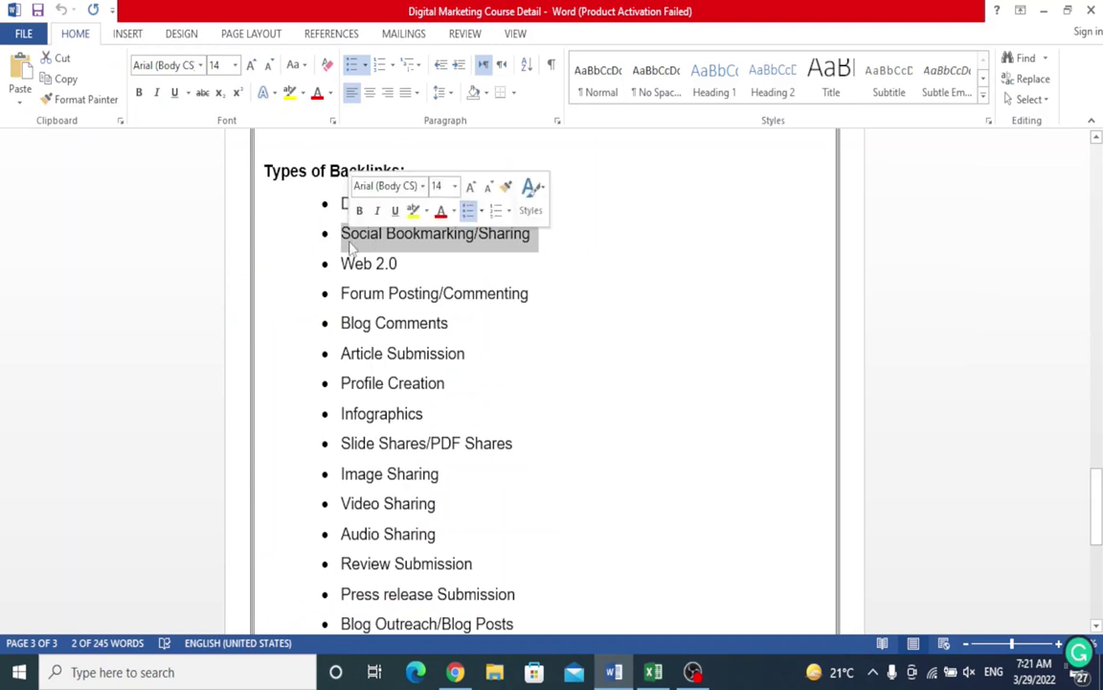
click(455, 671)
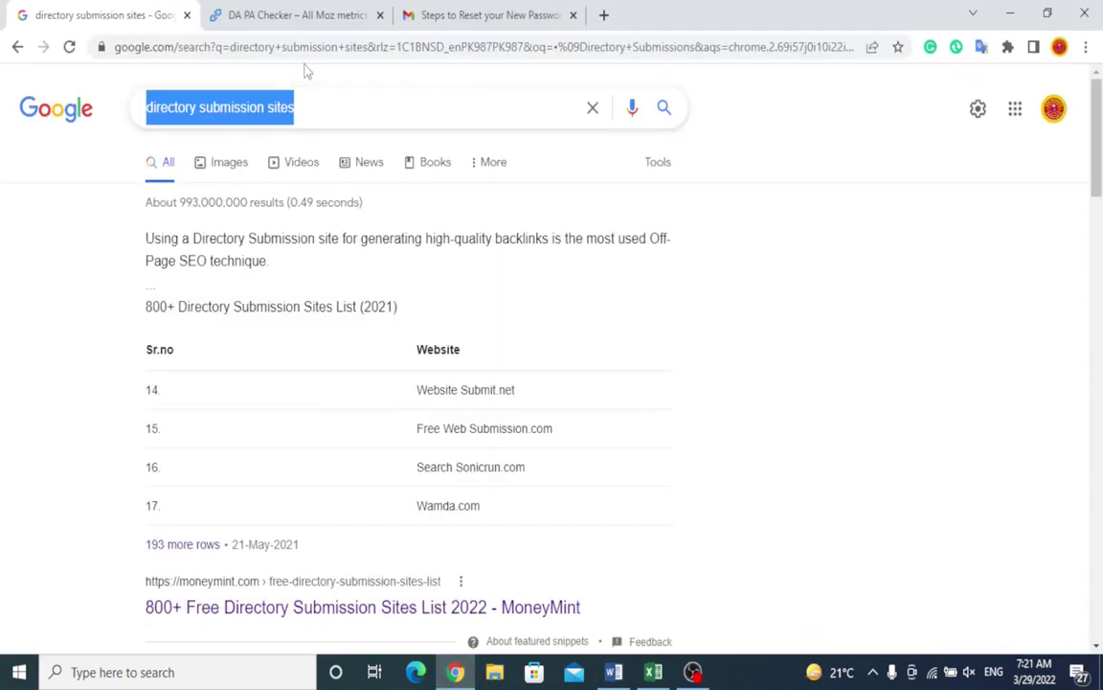
text(•	Social Bookmarking/Sharing)
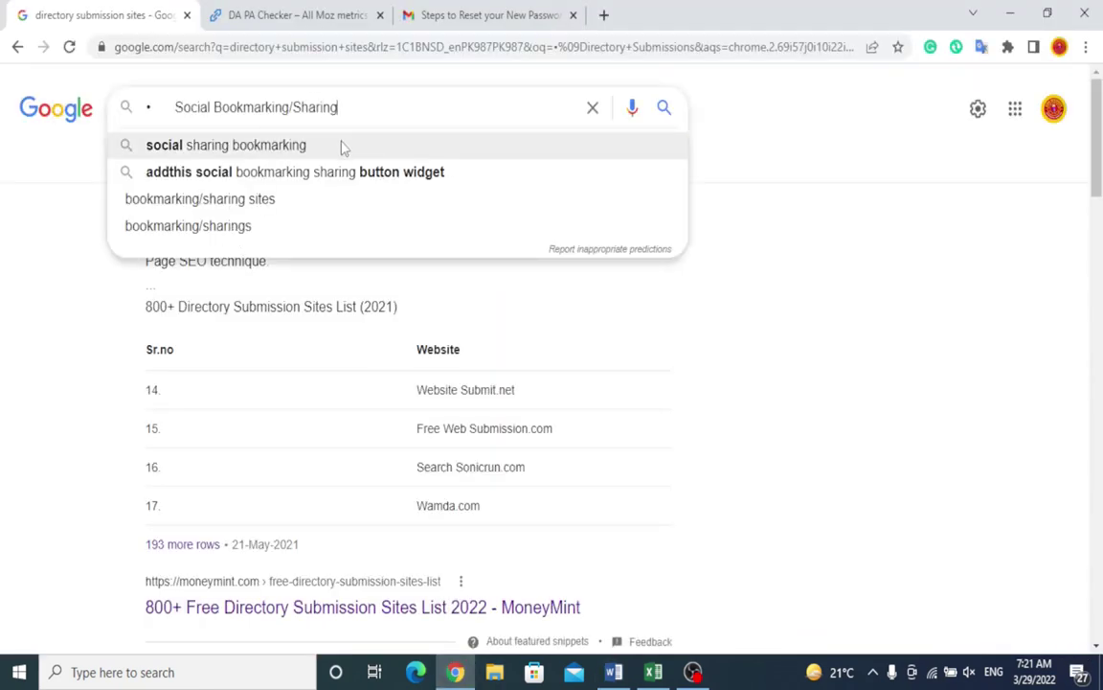
drag(337, 106, 289, 106)
key(BackSpace)
text(s)
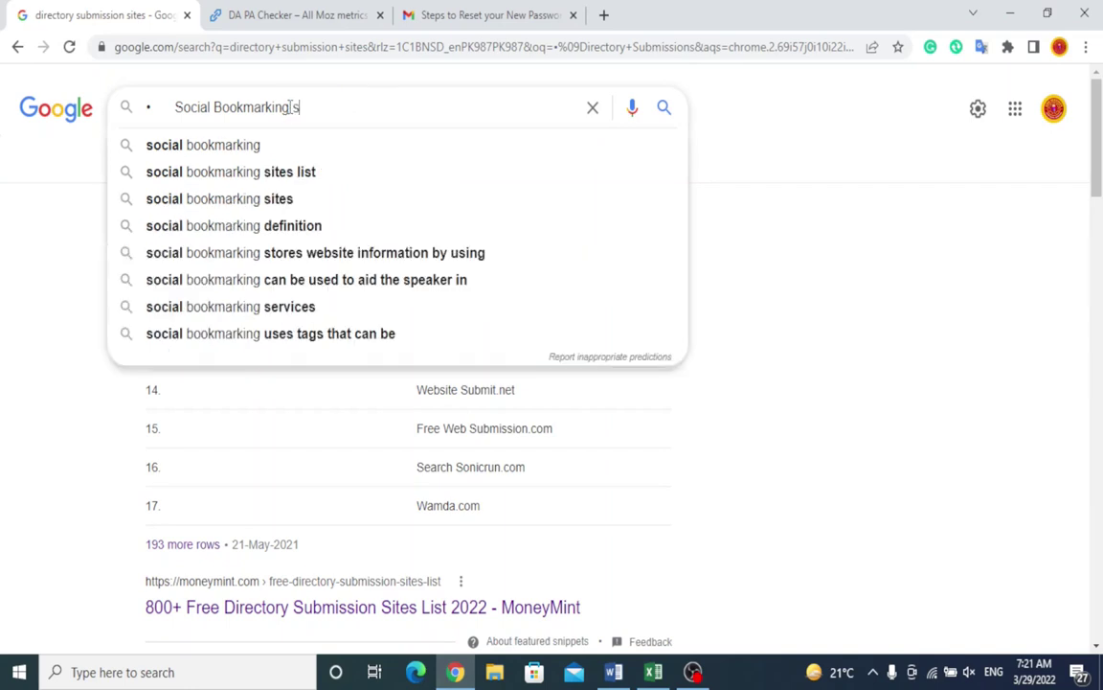
text(ites)
key(Return)
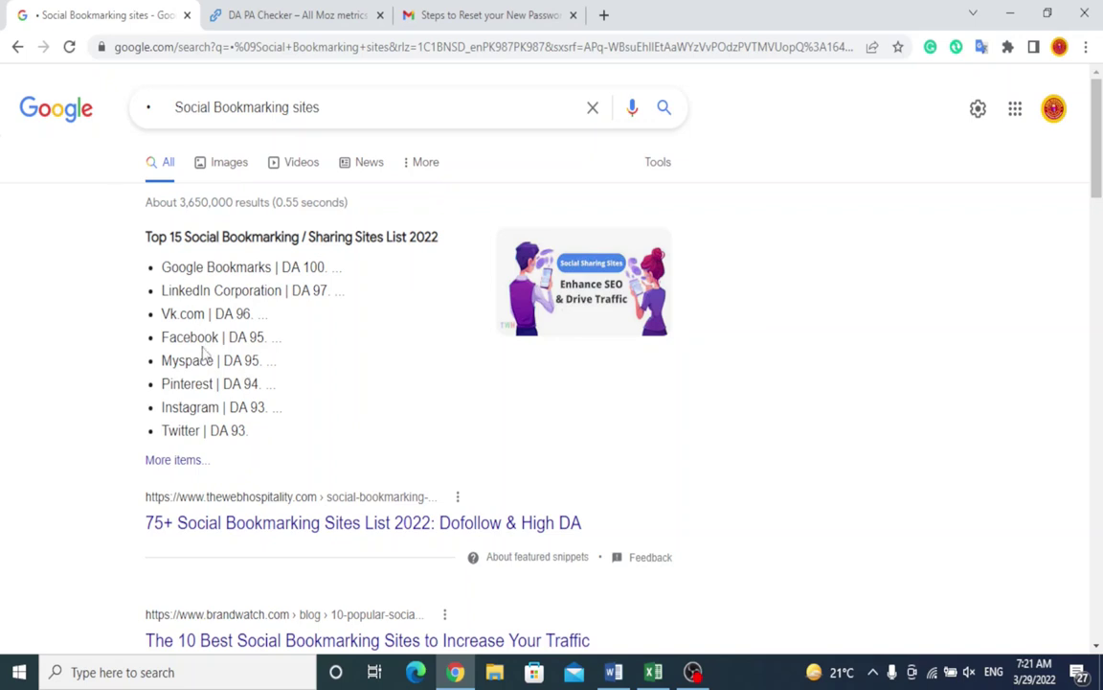
right_click(207, 520)
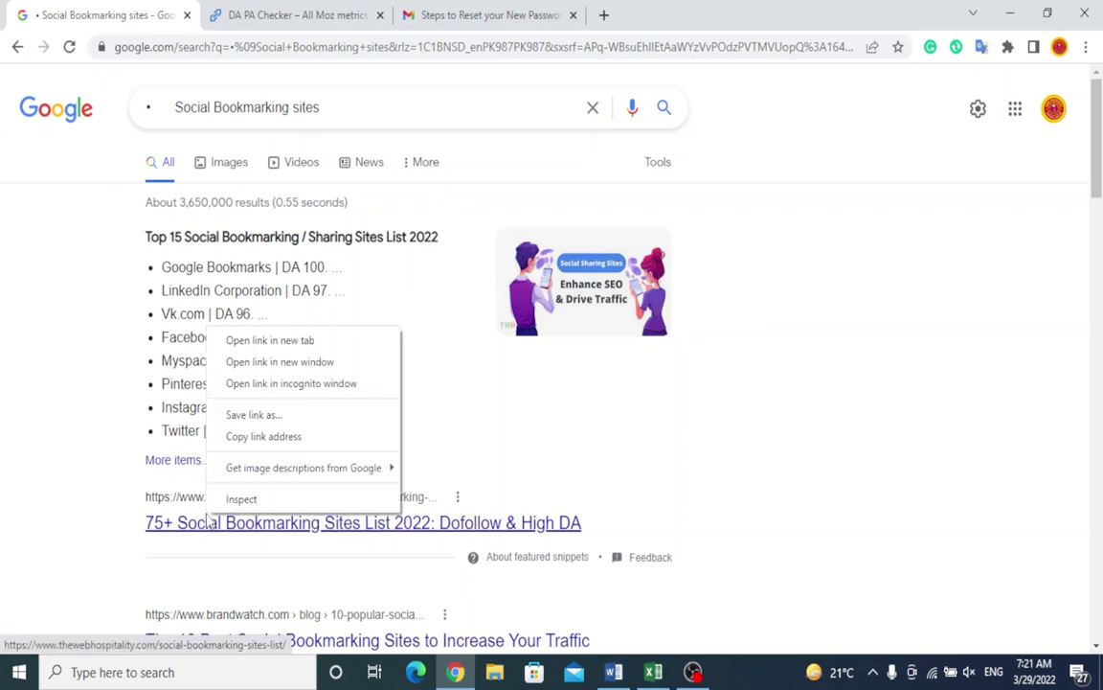
Step: Open the '75+ Social Bookmarking Sites List 2022' result in a background tab, keeping Google results showing
click(308, 342)
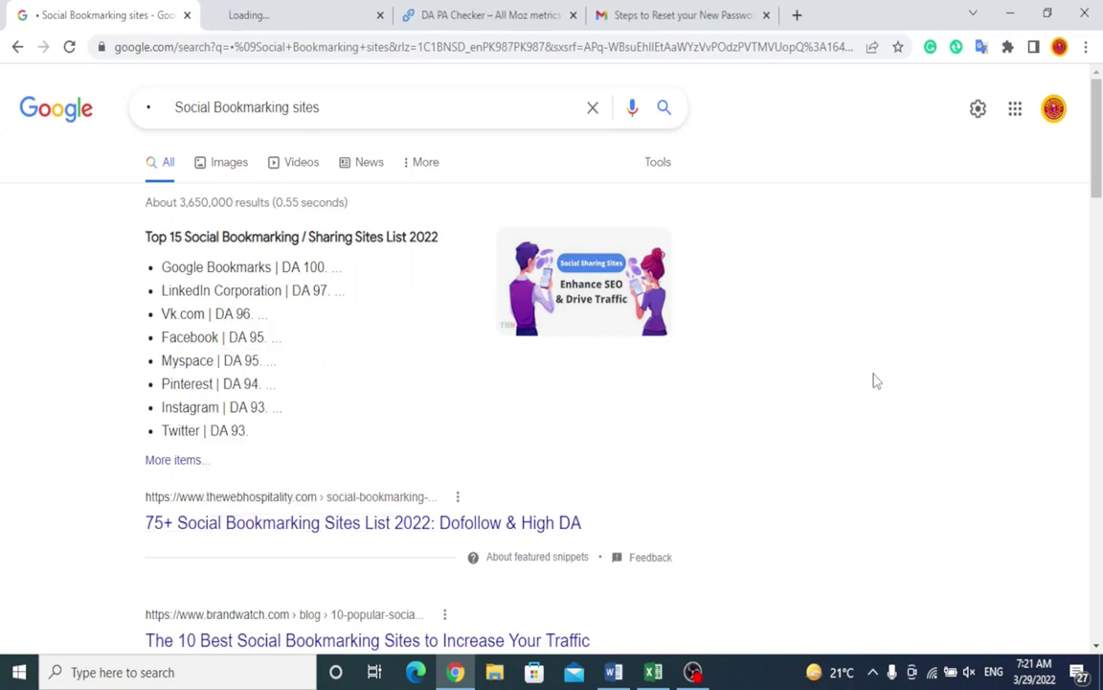
scroll(873, 381, down, 1)
scroll(873, 381, down, 3)
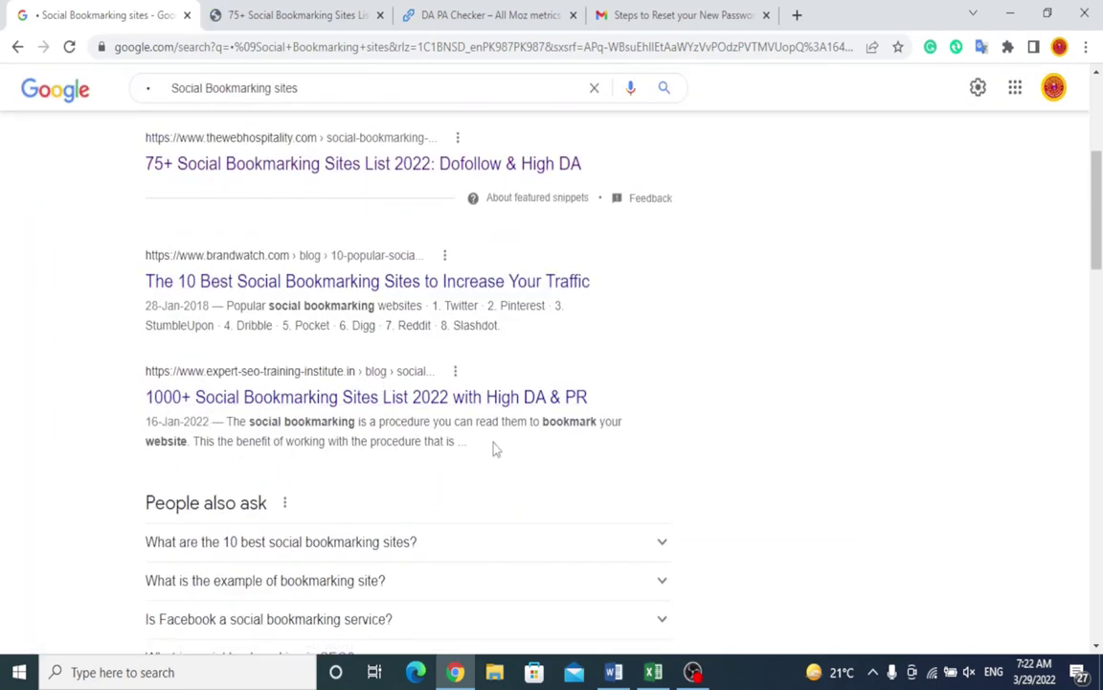
scroll(877, 395, down, 5)
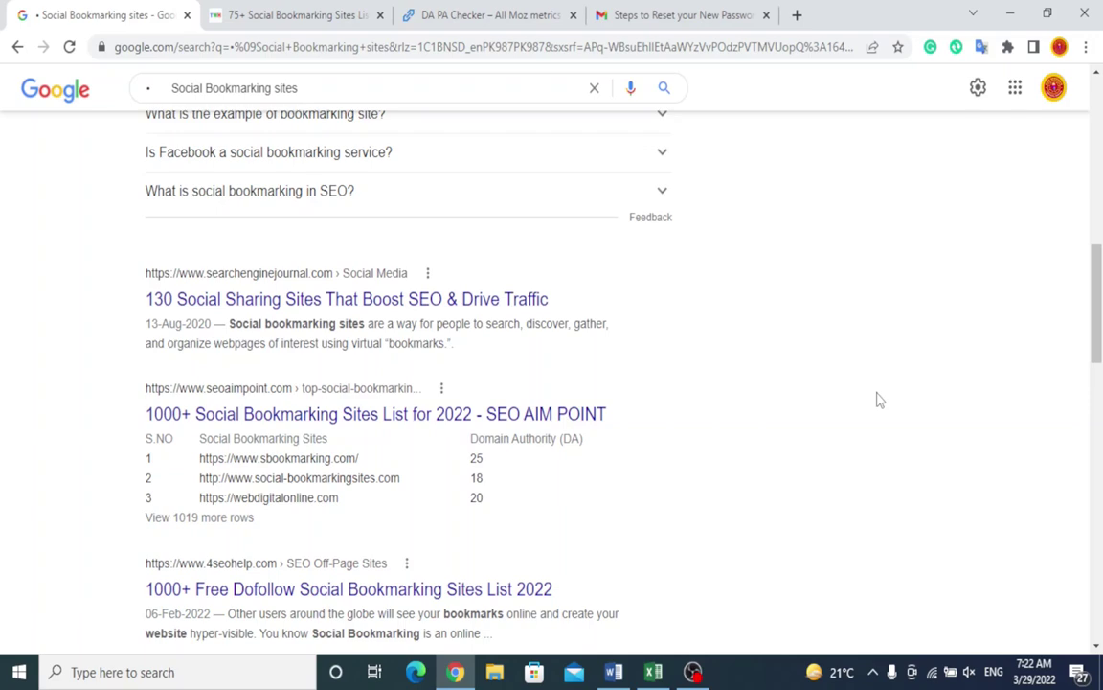
scroll(879, 400, up, 10)
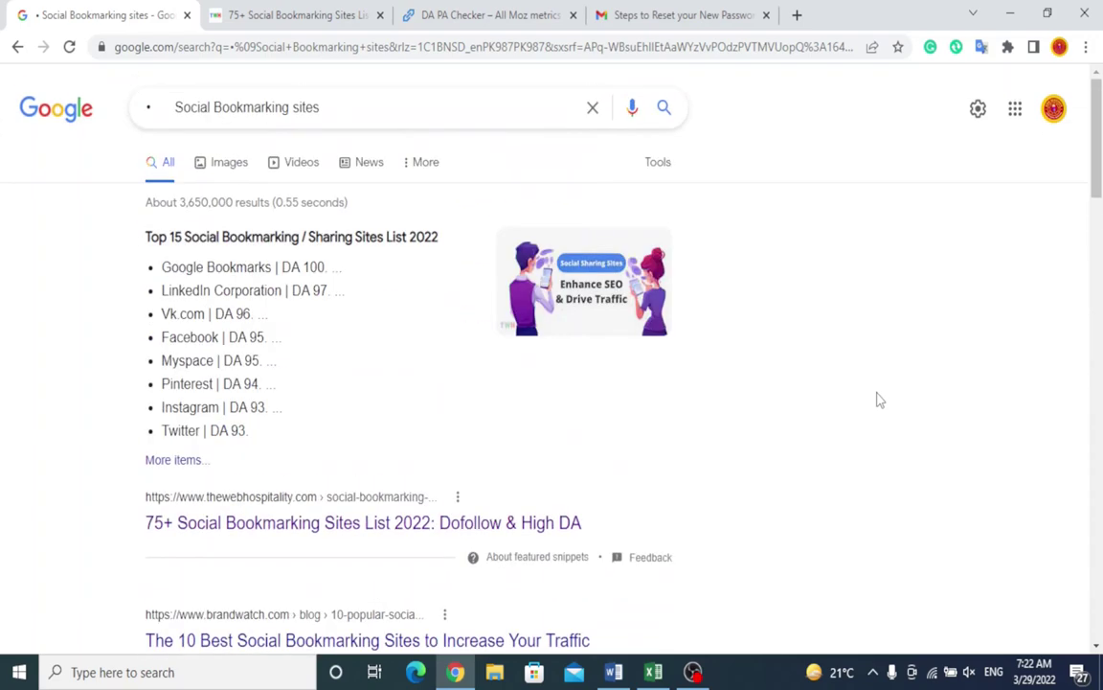
Step: Switch to The Web Hospitality article tab and collapse its Table of Article Contents
click(279, 10)
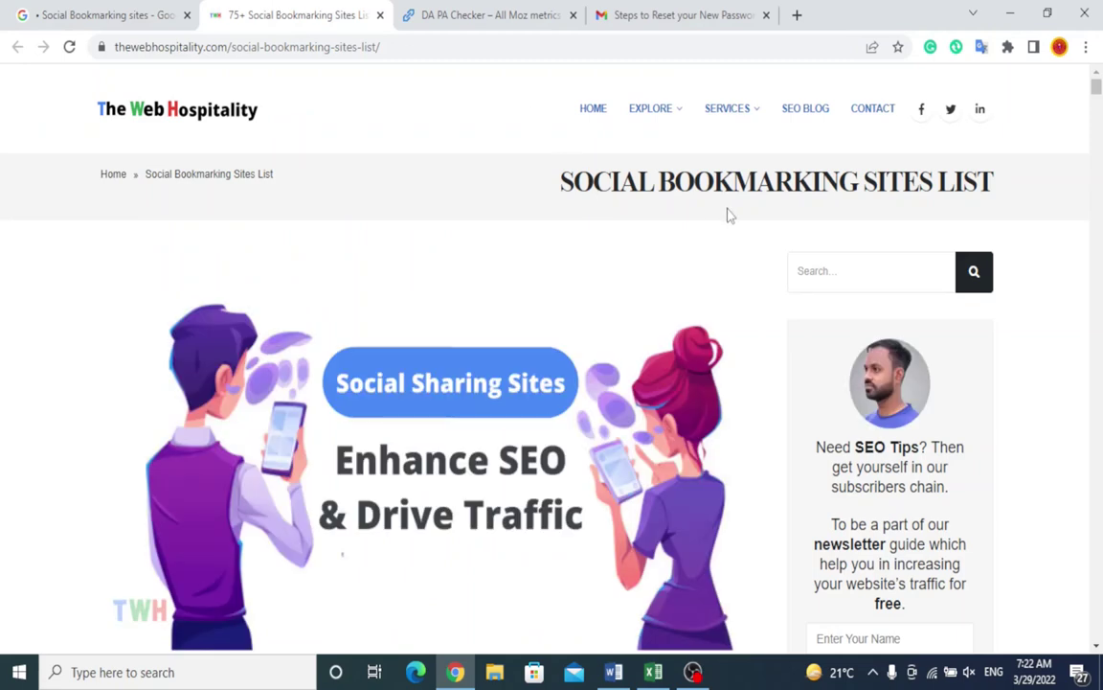
scroll(727, 215, down, 5)
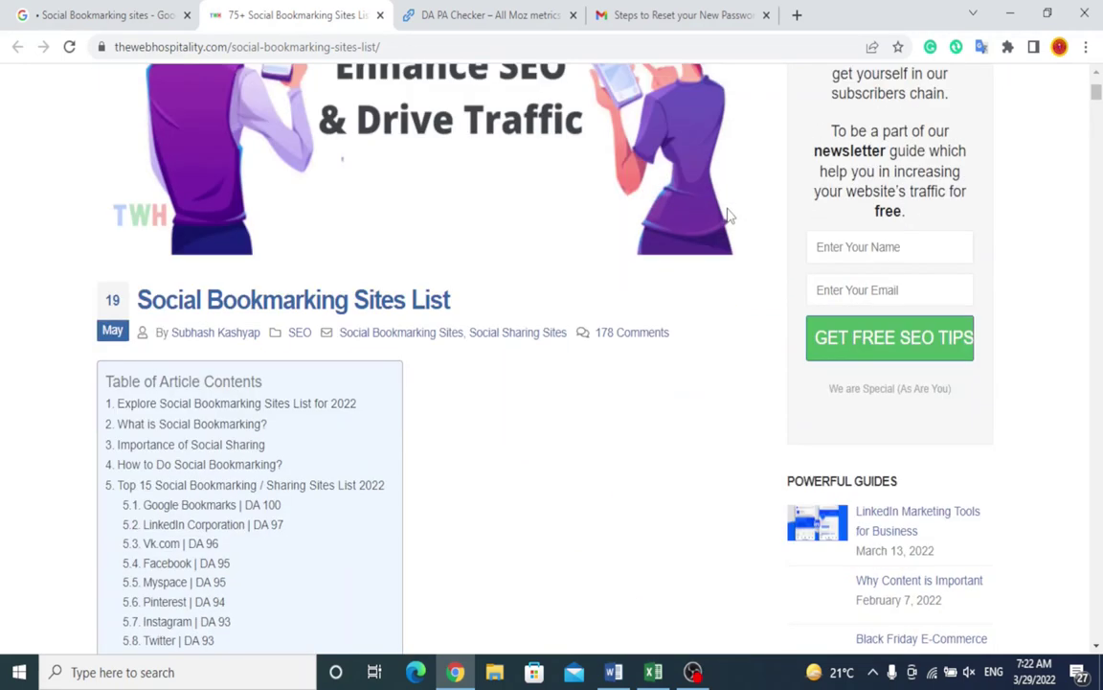
scroll(728, 216, down, 1)
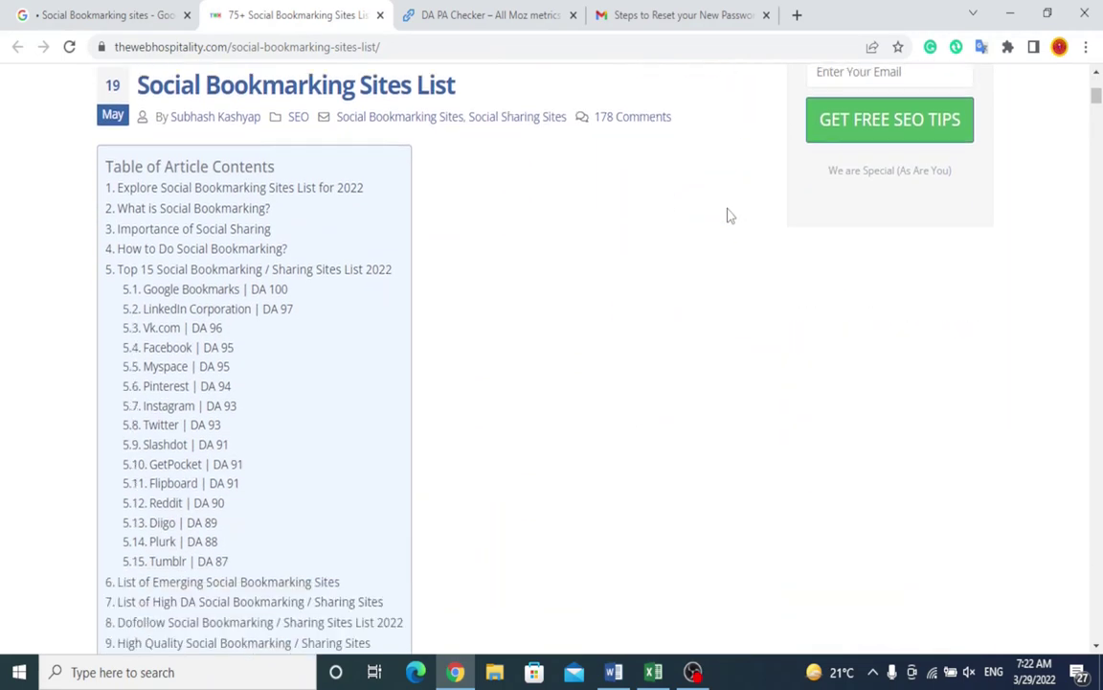
click(388, 159)
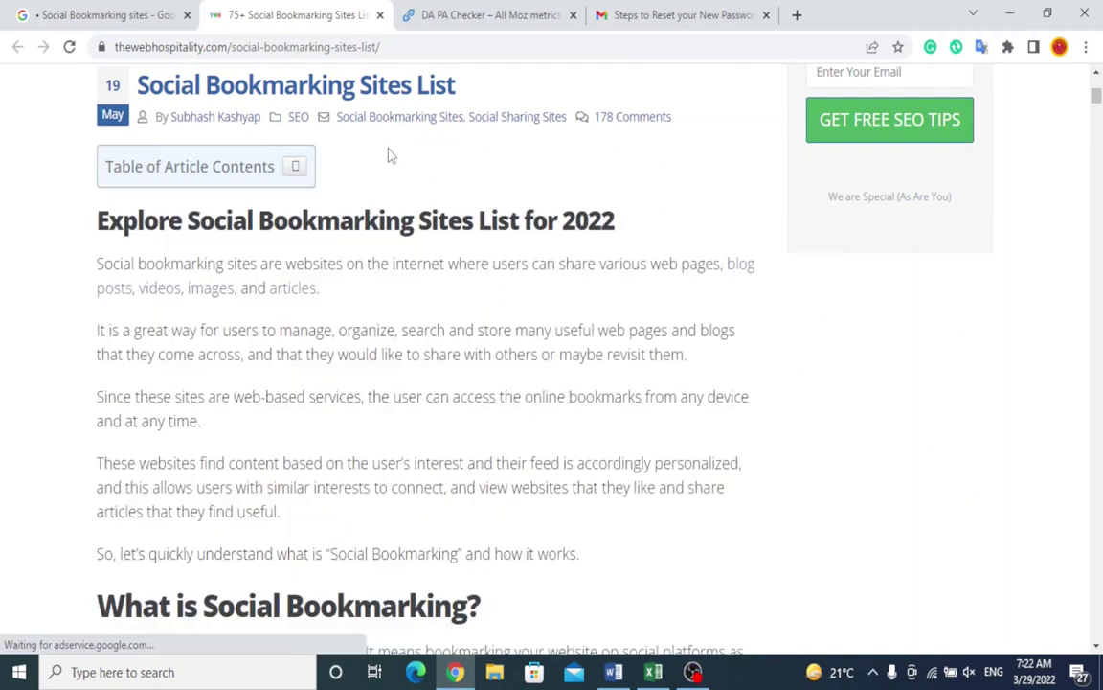
scroll(371, 299, down, 1)
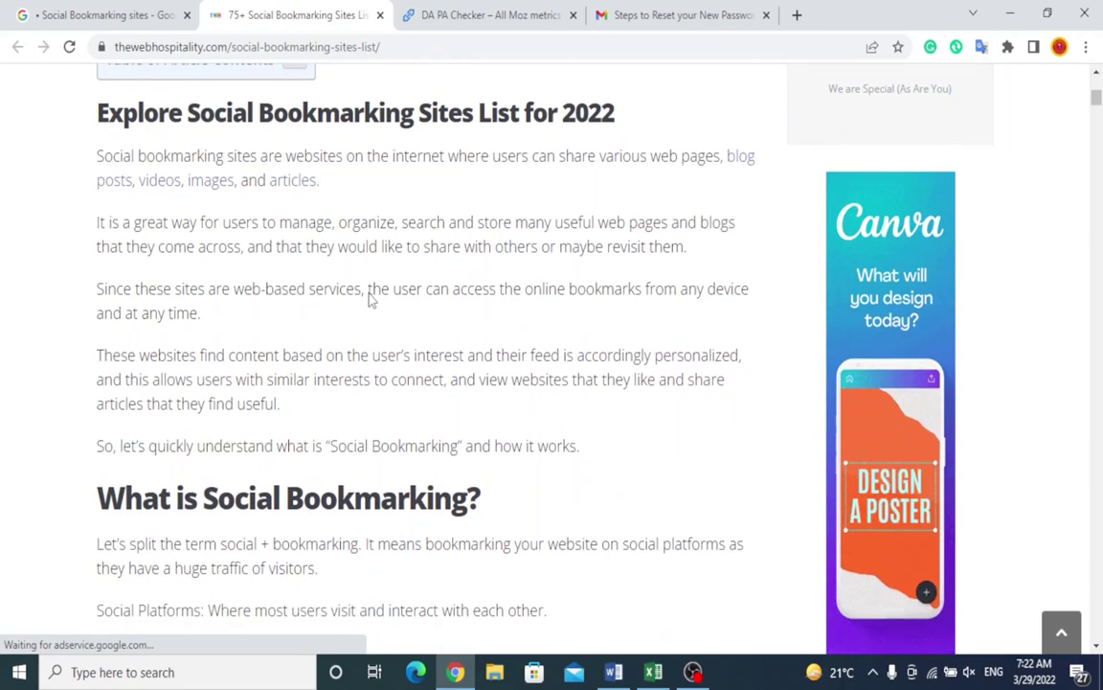
scroll(371, 300, down, 10)
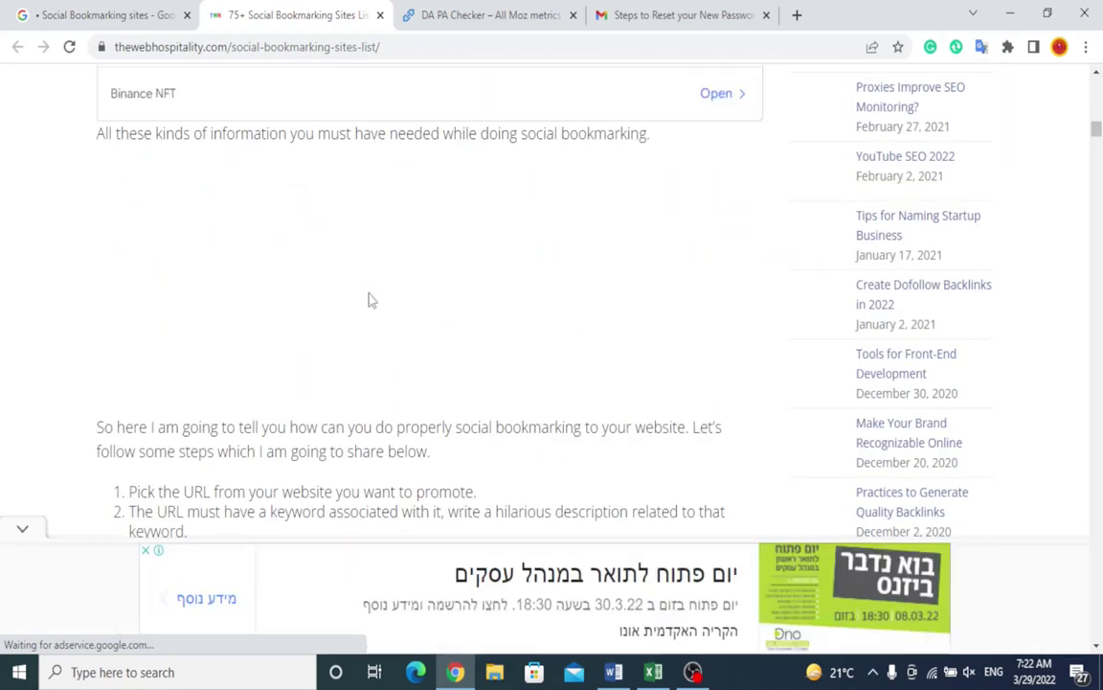